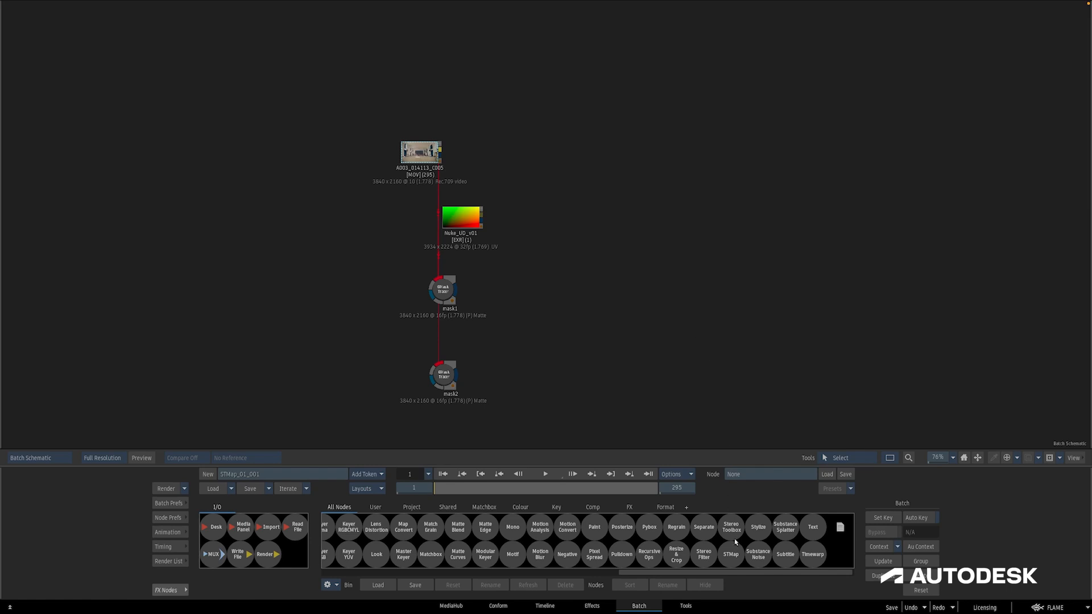
# Add an STMap node fed by the A003_014113_C005 clip, the Nuke_UD_v01 map and mask1, and view mask1's matte
pyautogui.moveTo(735, 542); pyautogui.dragTo(605, 162)
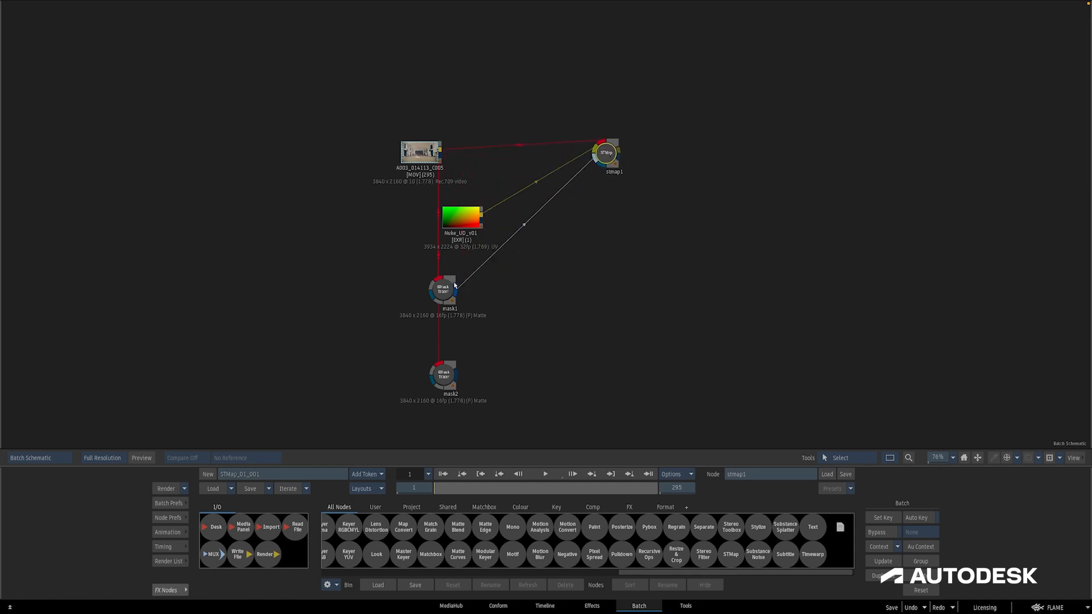
pyautogui.doubleClick(449, 288)
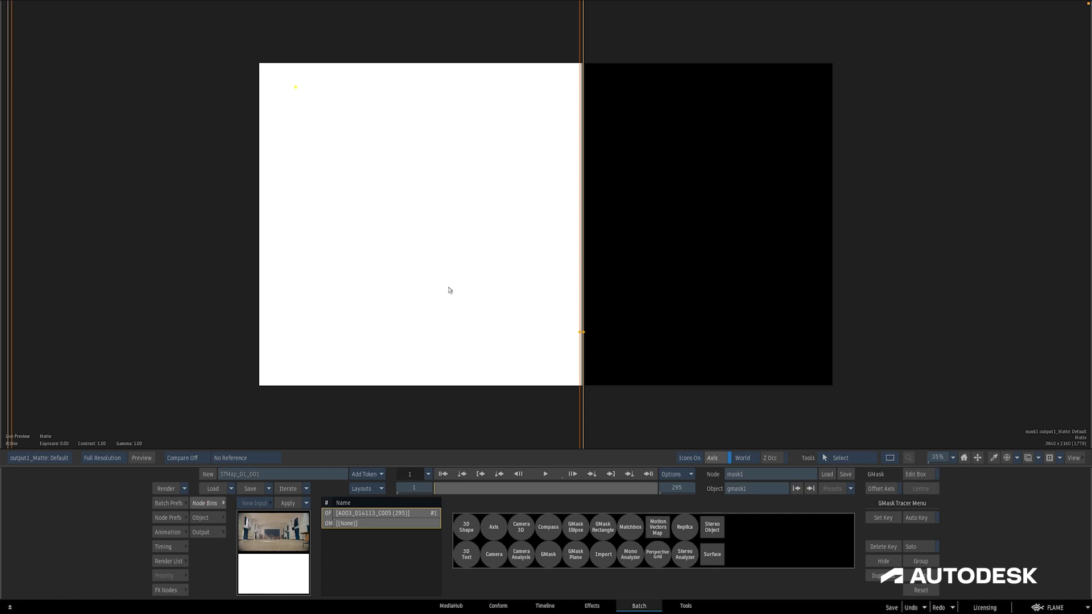
pyautogui.press('F1')
pyautogui.press('F4')
pyautogui.press('Escape')
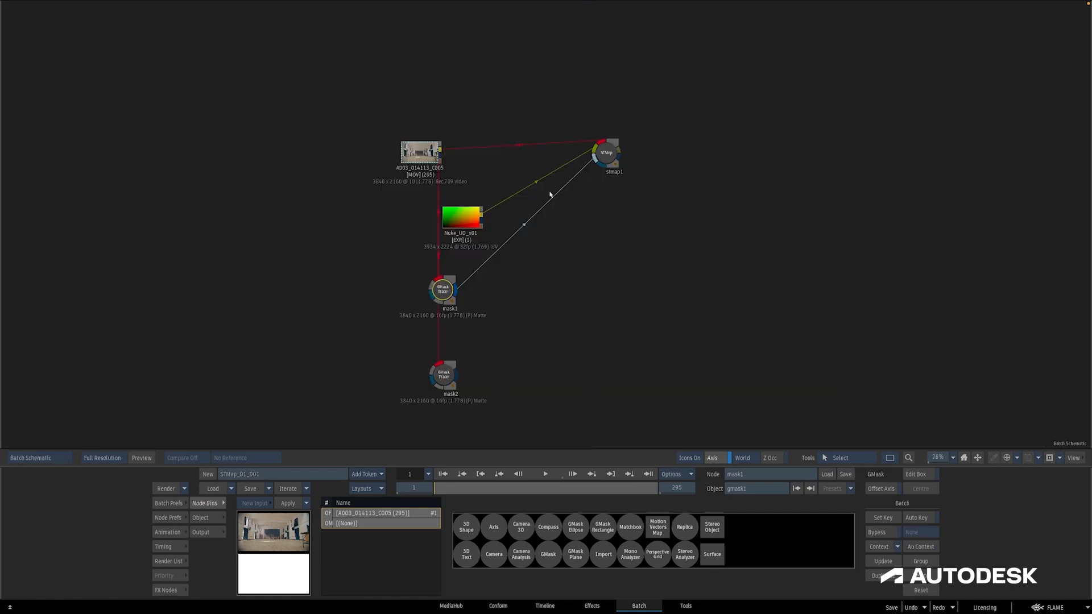
# Compare the STMap node's front input with its result
pyautogui.click(607, 158)
pyautogui.press('F4')
pyautogui.press('F1')
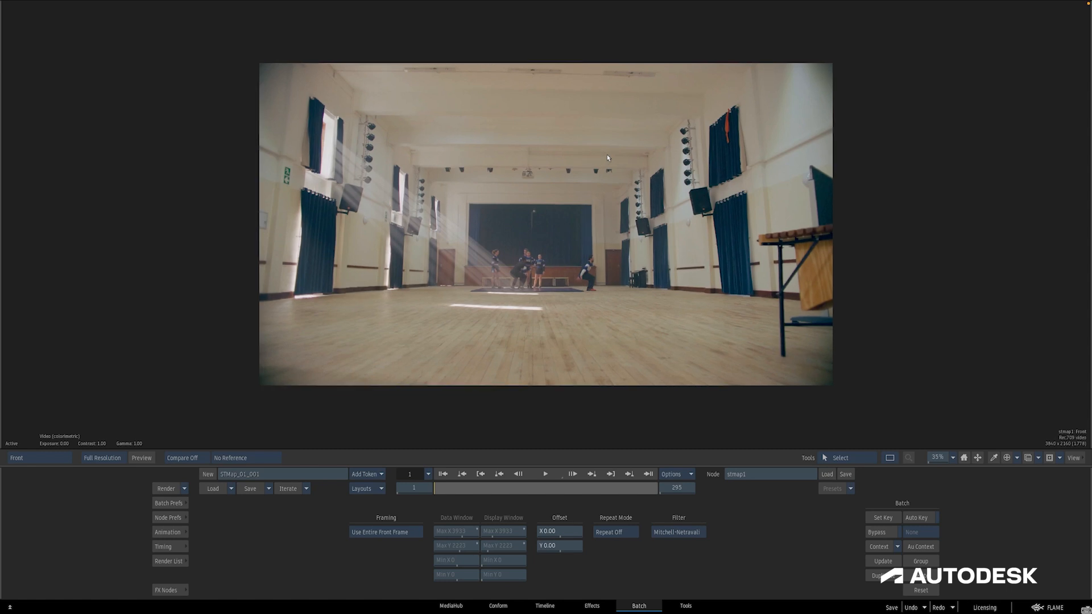
pyautogui.press('F4')
pyautogui.press('F1')
pyautogui.press('F4')
pyautogui.press('Escape')
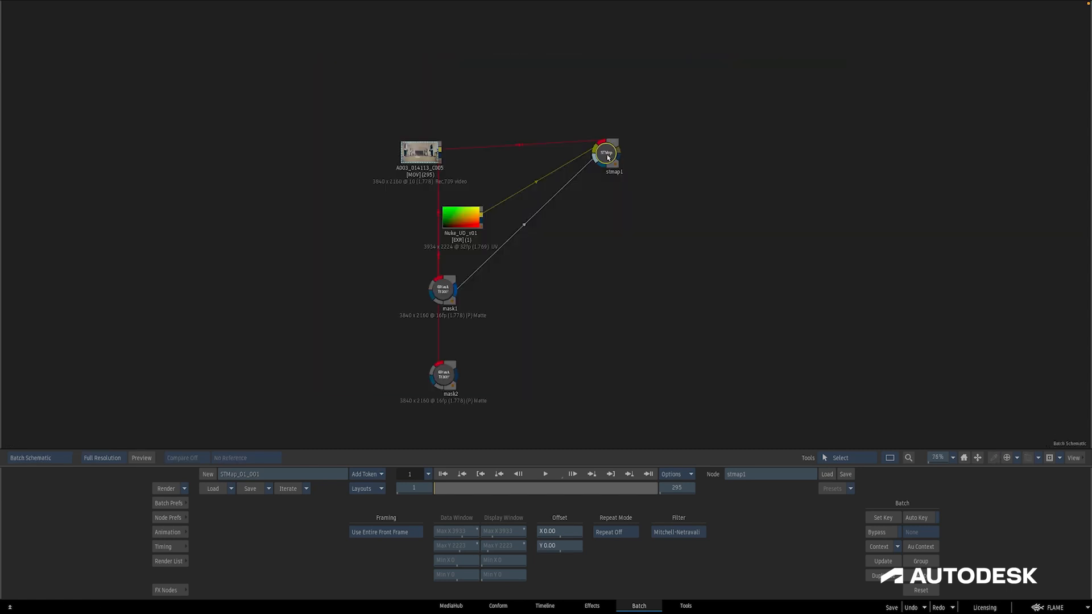
# Feed the STMap node's matte from mask2 in place of the mask1 connection, and view its OutMatte and Result outputs
pyautogui.moveTo(607, 158); pyautogui.dragTo(625, 141)
pyautogui.press('F4')
pyautogui.press('F4')
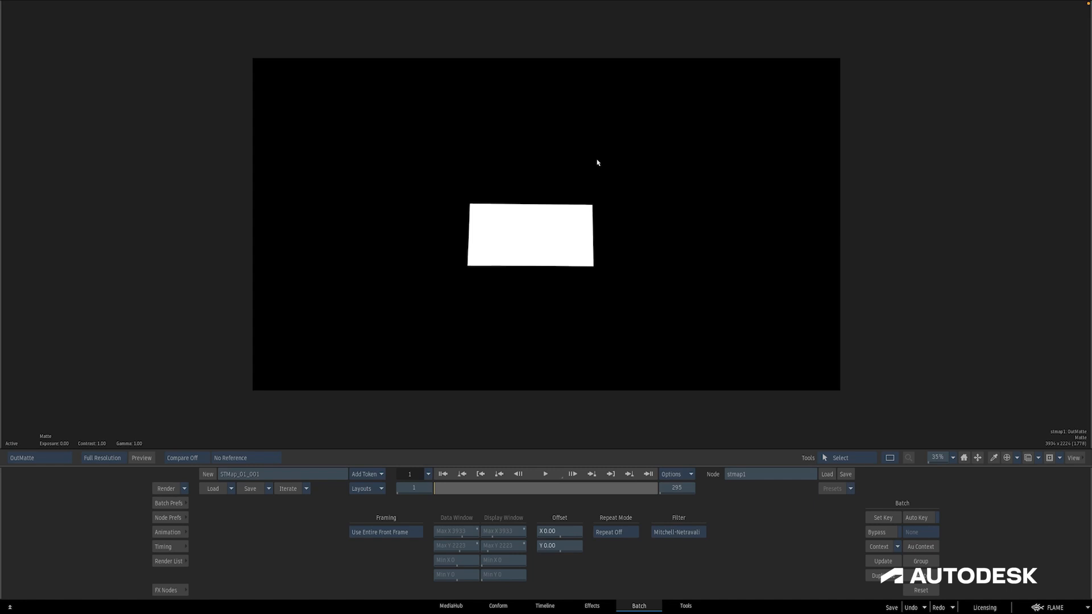
pyautogui.press('F4')
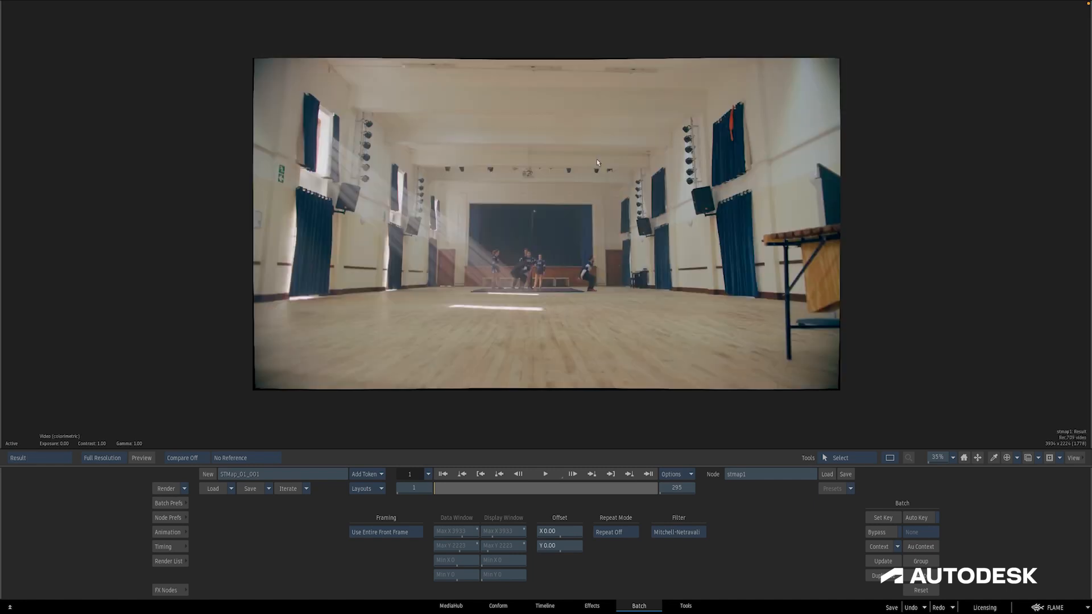
# Look over the Framing choices, try the Repeat Last, Tile Repeat and Mirror Repeat modes, and restore Repeat Off
pyautogui.click(419, 532)
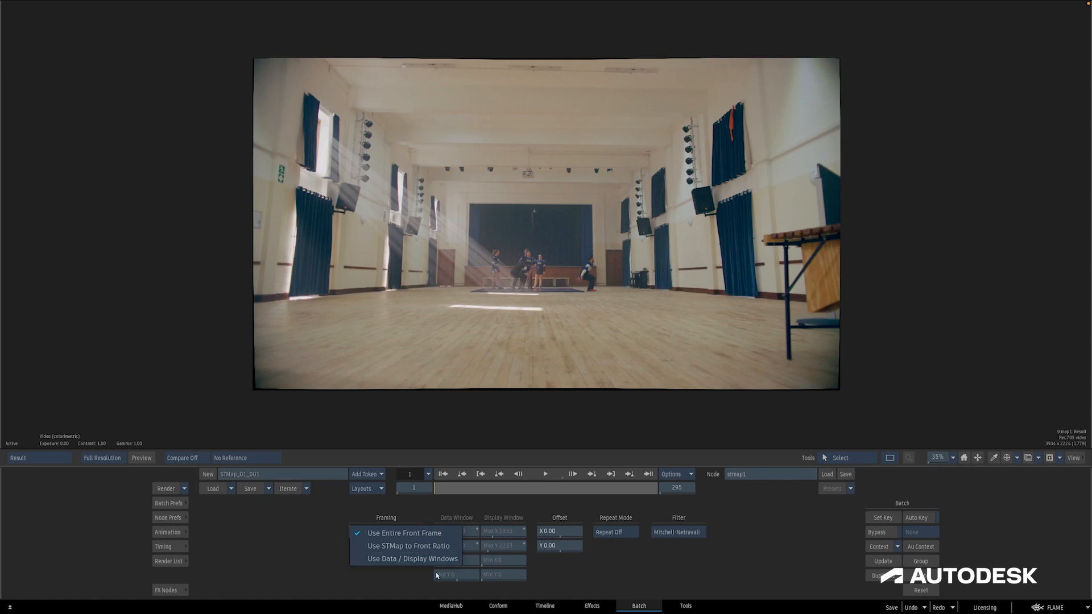
pyautogui.click(419, 584)
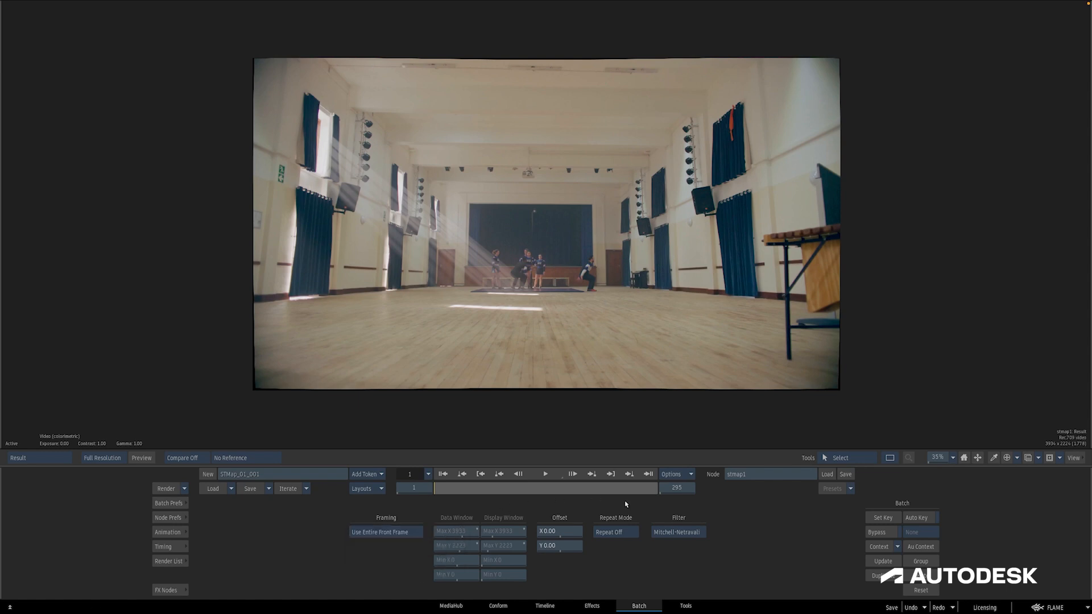
pyautogui.click(631, 532)
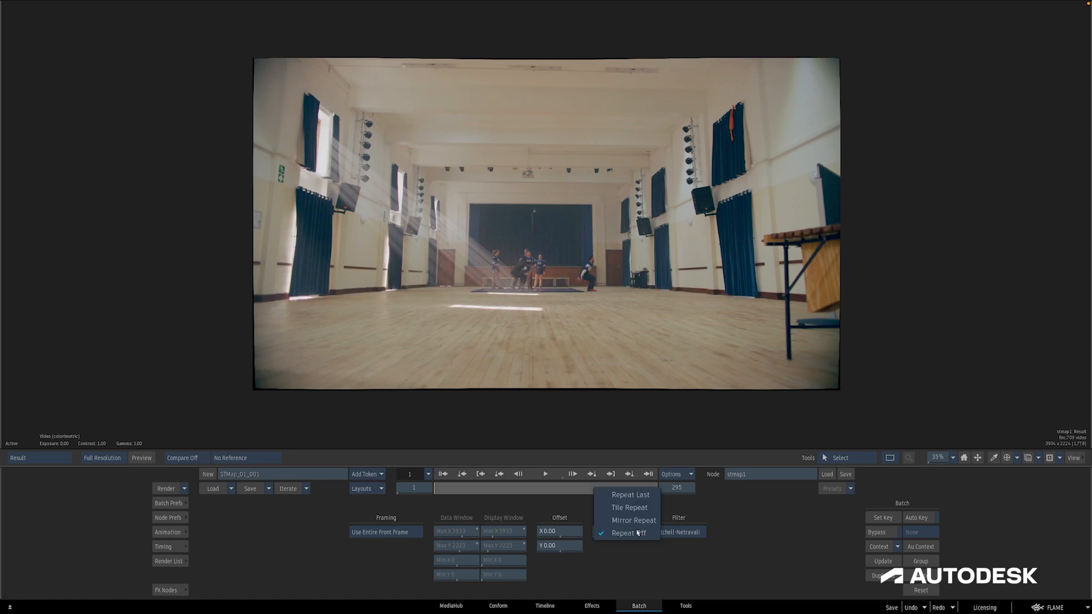
pyautogui.click(642, 494)
pyautogui.click(643, 532)
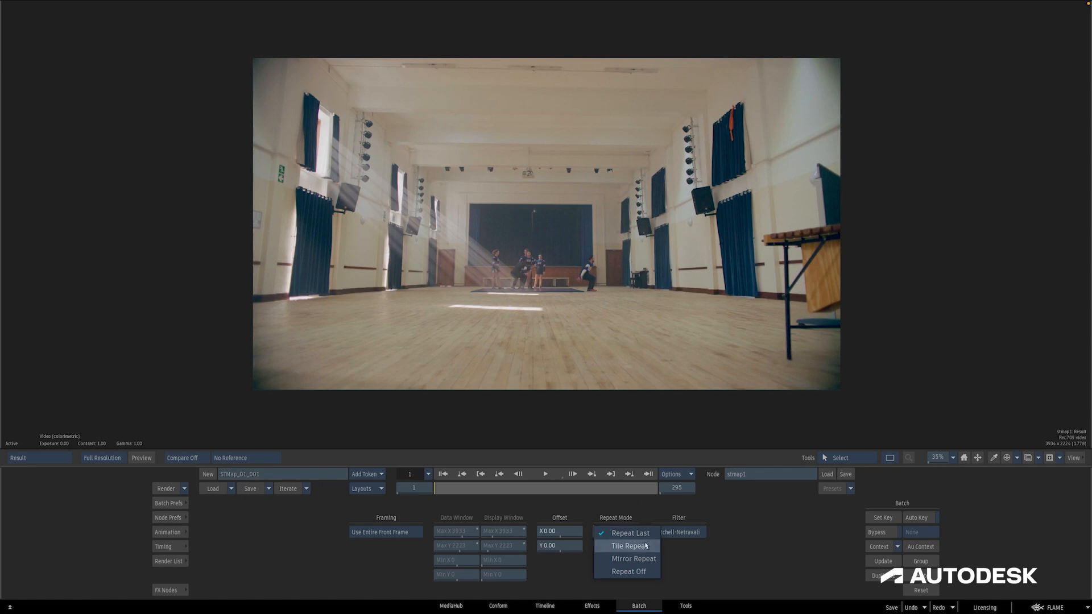
pyautogui.click(646, 546)
pyautogui.click(631, 535)
pyautogui.click(643, 545)
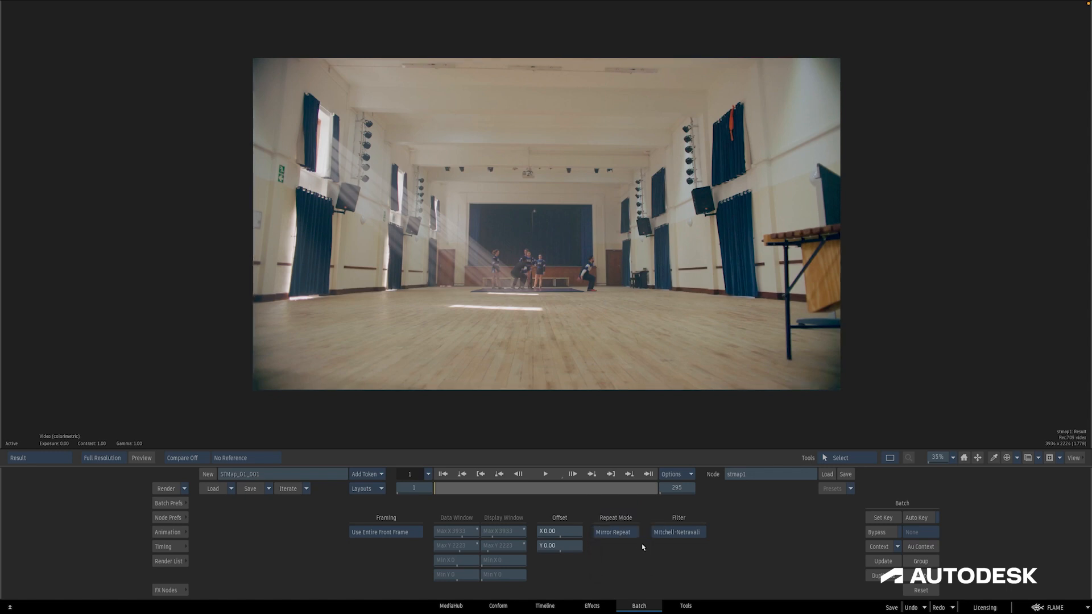
pyautogui.click(632, 537)
pyautogui.click(641, 545)
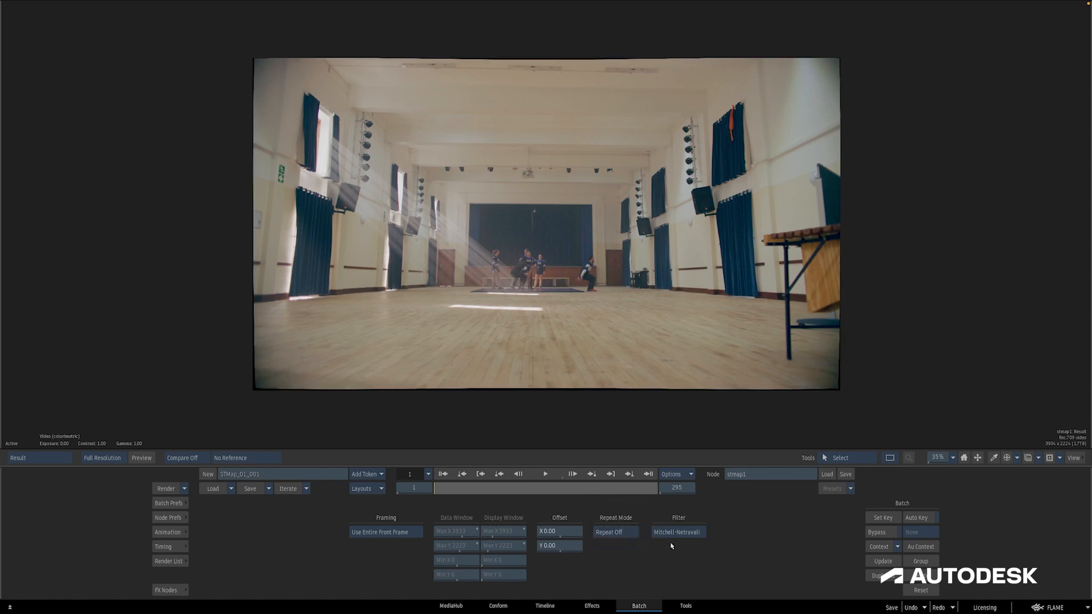
# Review the STMap node's filter choices and check its connections in the batch schematic against its result
pyautogui.click(704, 536)
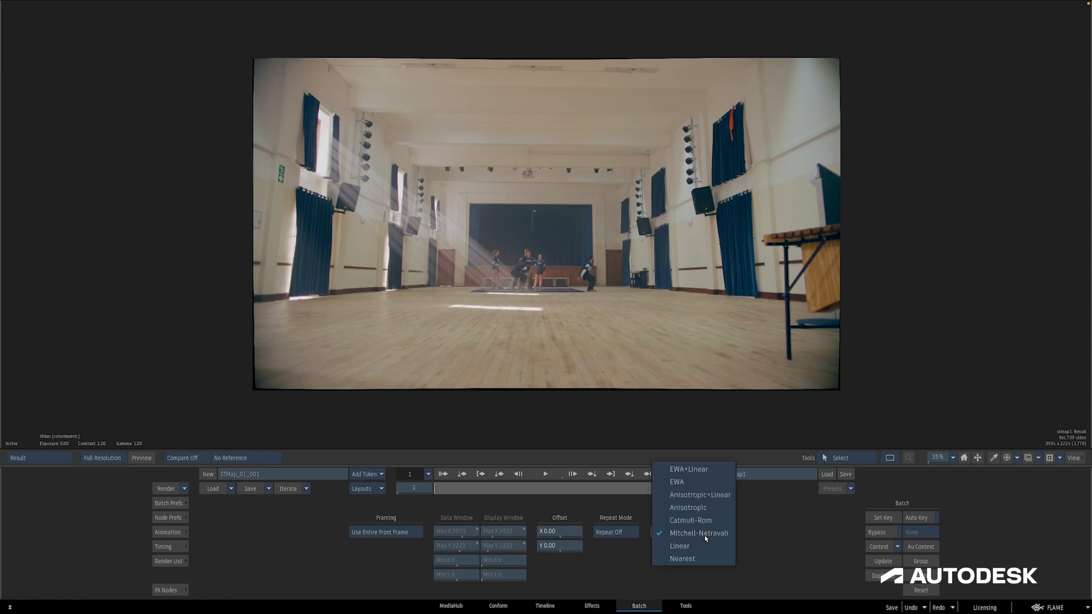
pyautogui.click(738, 525)
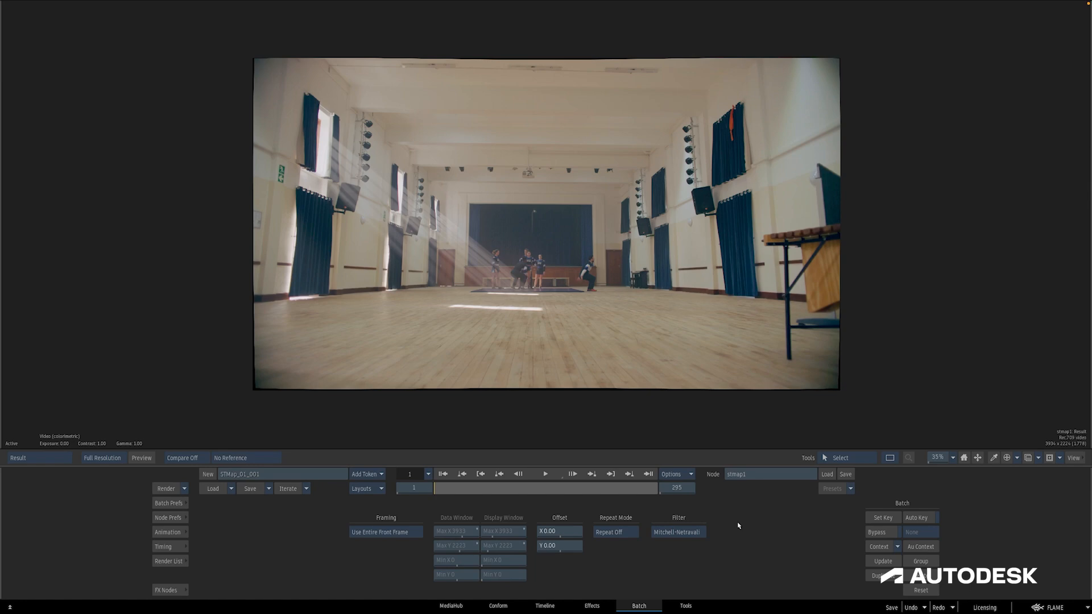
pyautogui.press('Tab')
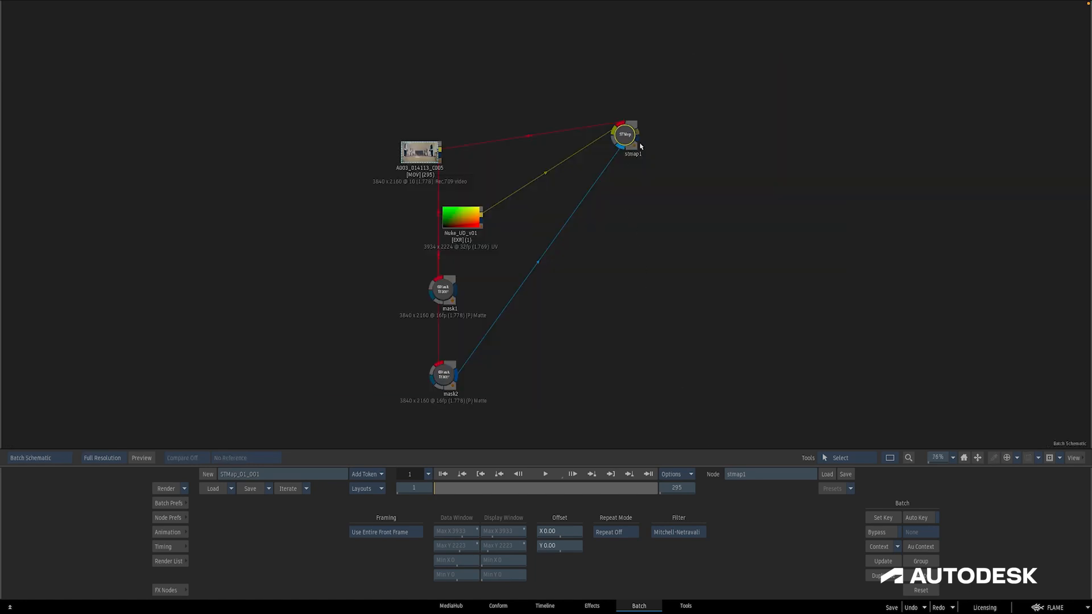
pyautogui.press('Tab')
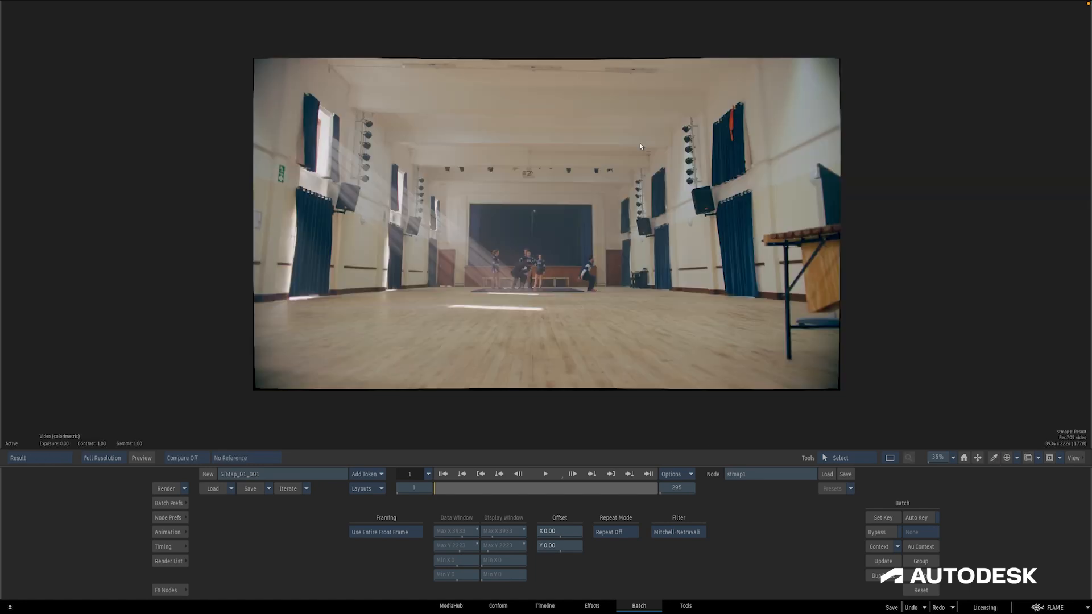
pyautogui.press('F4')
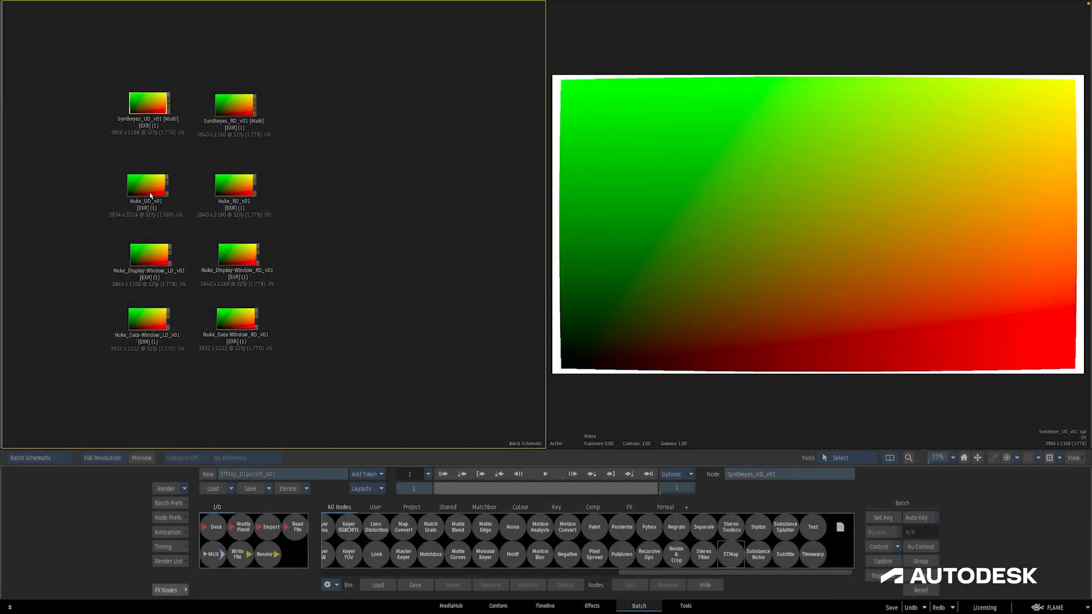
# View the Syntheyes, Nuke, Nuke Display-Window and Nuke Data-Window UV maps in turn to compare them
pyautogui.click(153, 192)
pyautogui.click(155, 253)
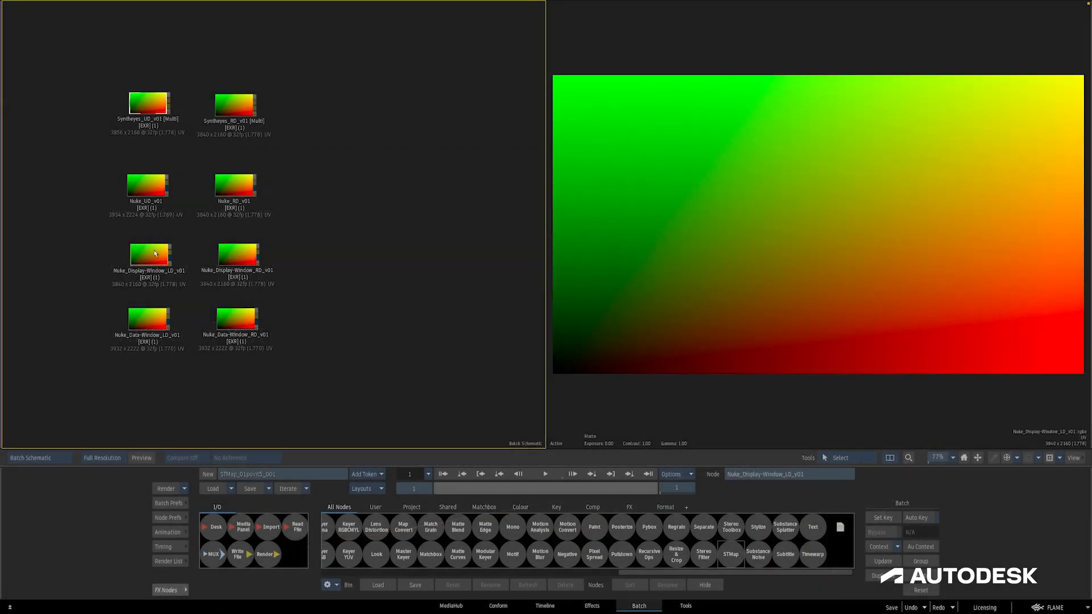
pyautogui.click(145, 313)
pyautogui.click(227, 312)
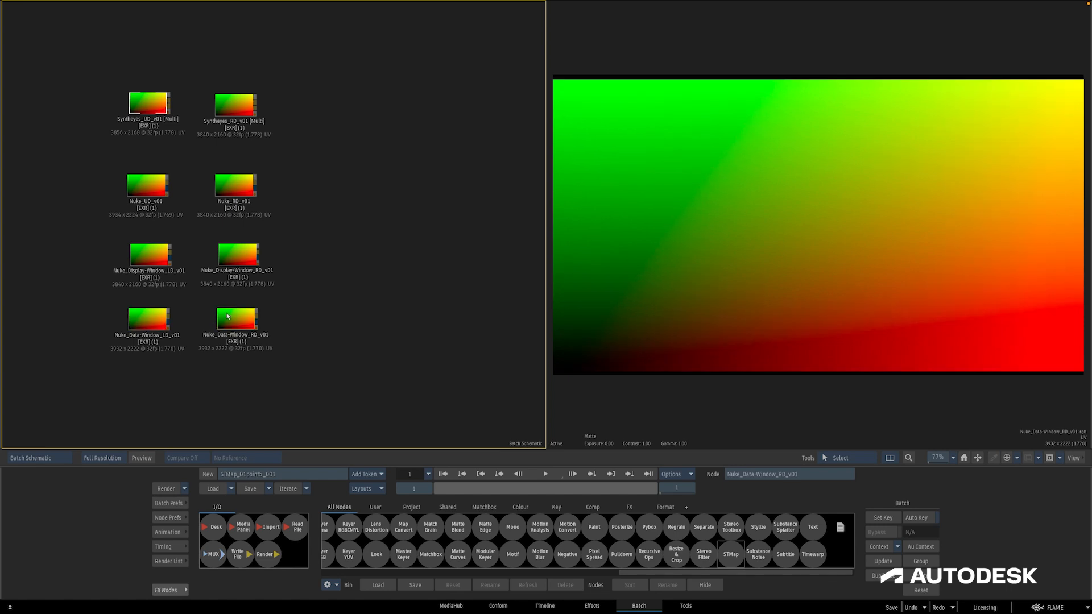
pyautogui.click(230, 263)
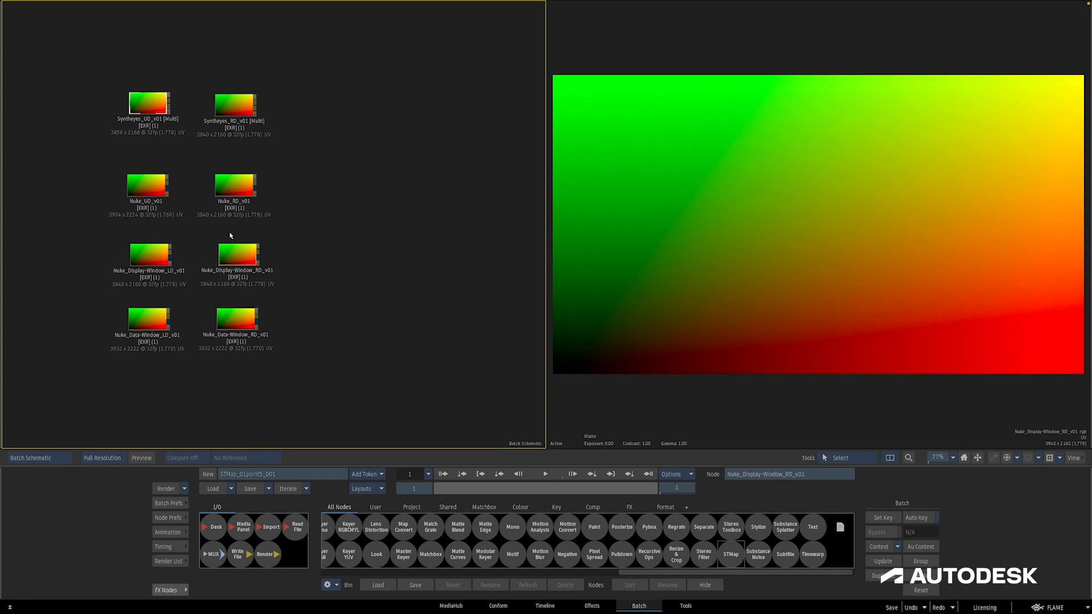
pyautogui.click(231, 189)
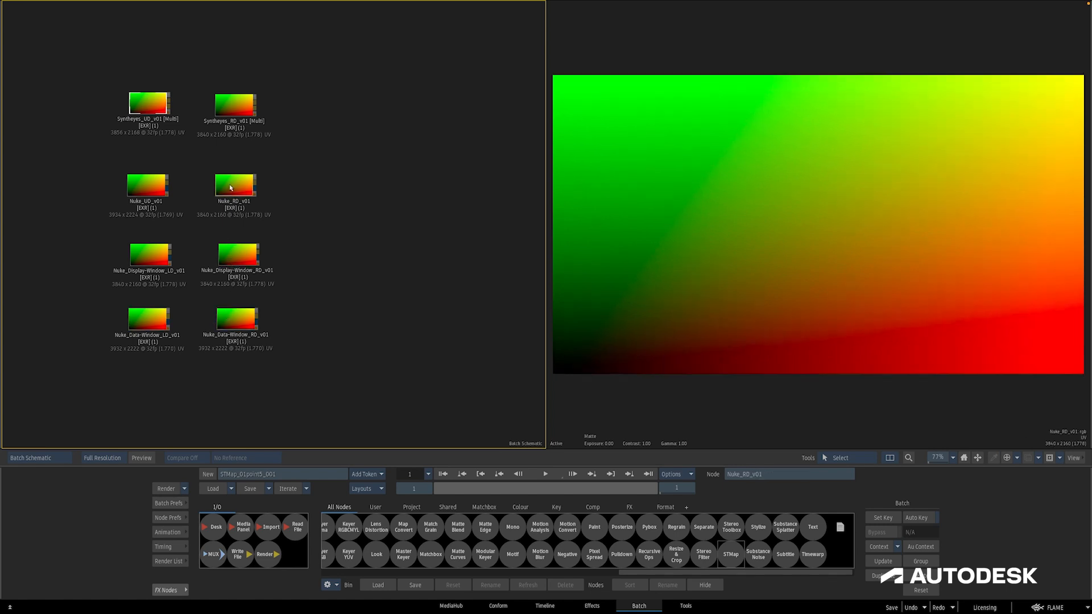
pyautogui.click(229, 109)
pyautogui.click(158, 105)
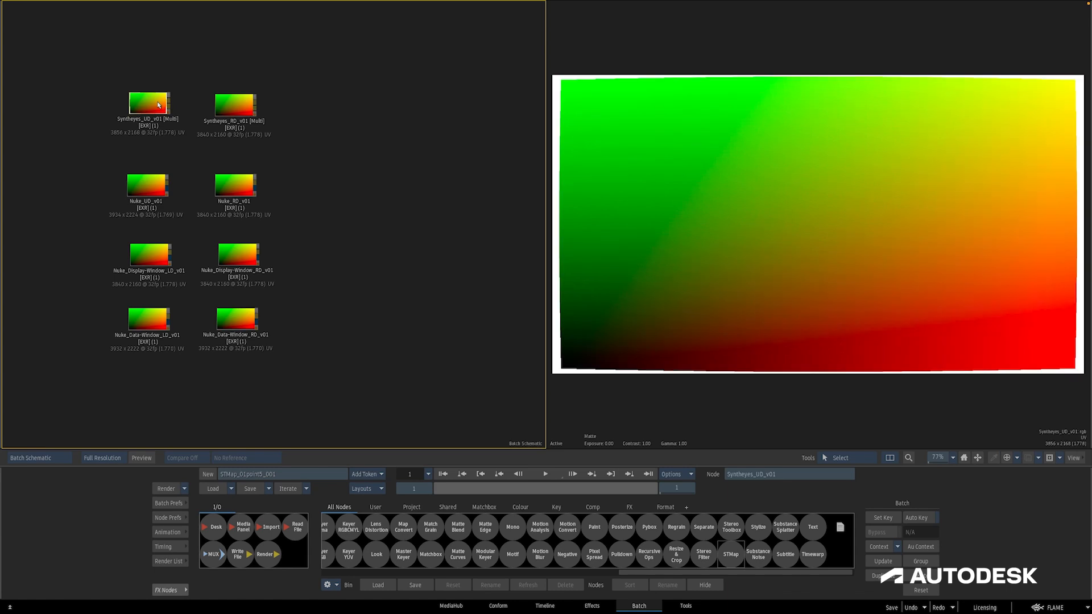
pyautogui.click(221, 105)
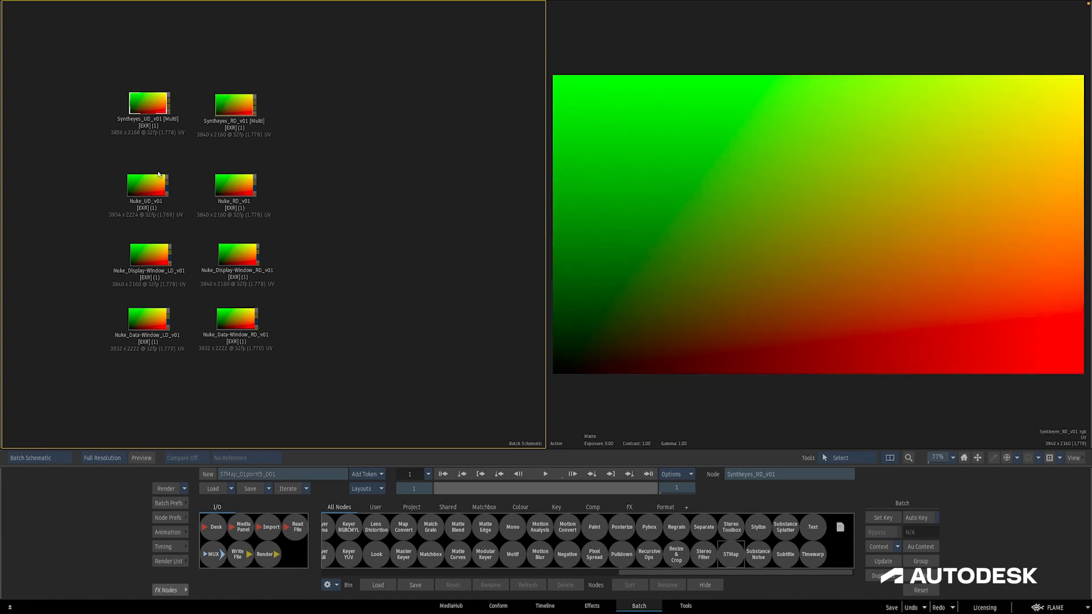
pyautogui.click(153, 177)
pyautogui.click(233, 183)
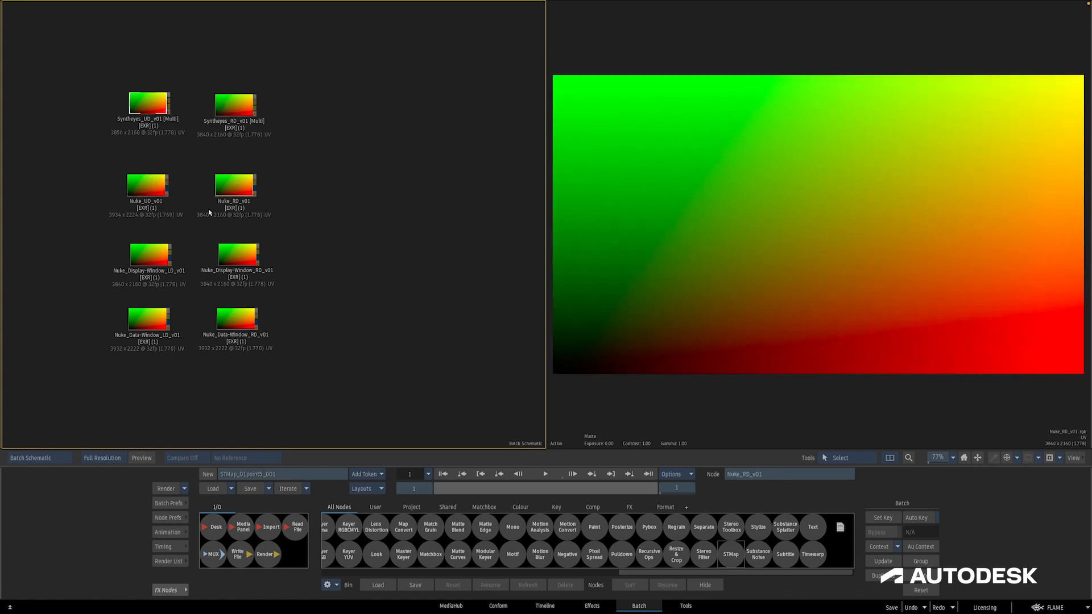
pyautogui.click(159, 255)
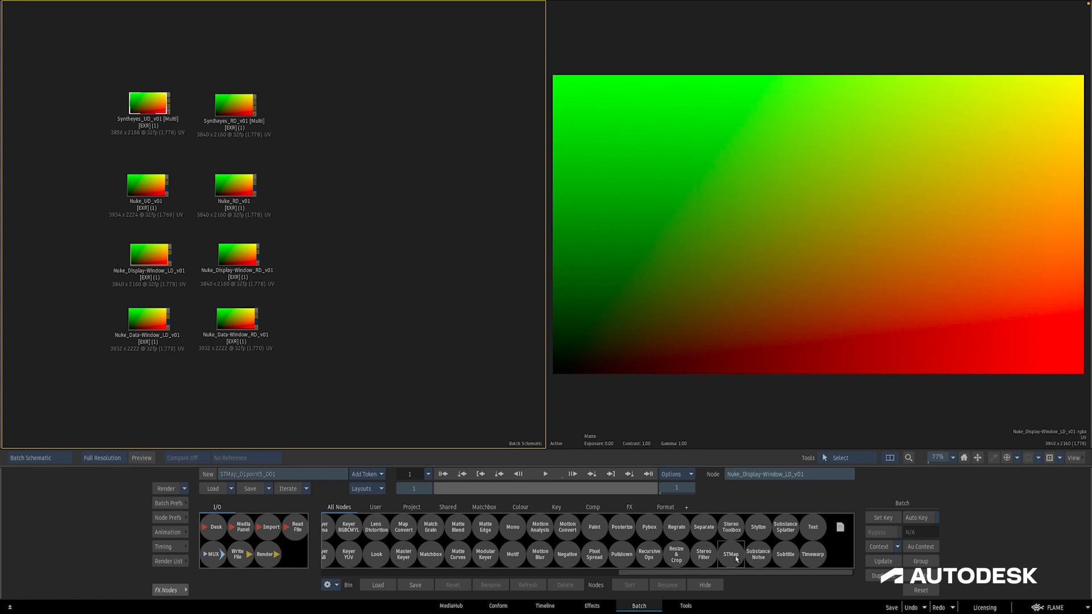
# Add an STMap node beside the UV maps and open its Framing choices
pyautogui.moveTo(730, 554); pyautogui.dragTo(549, 118)
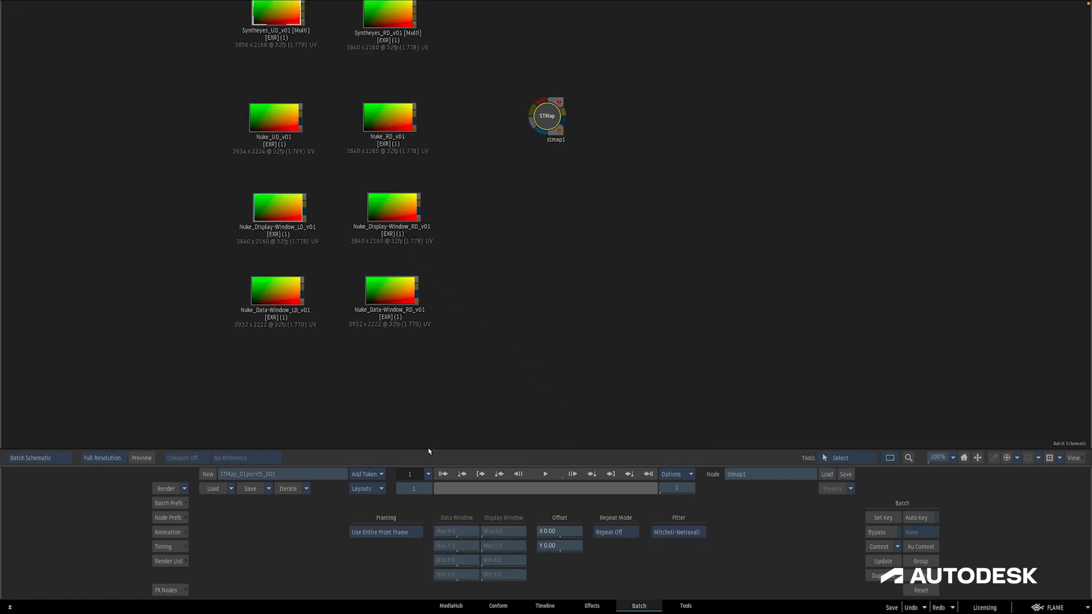
pyautogui.click(421, 532)
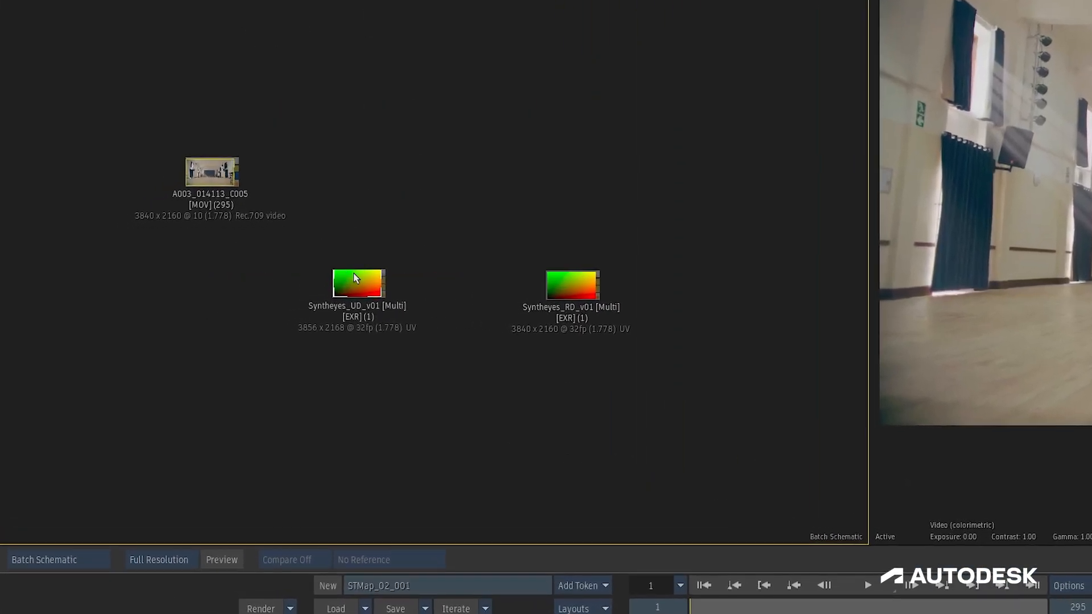
# Compare the Syntheyes_UD_v01 and Syntheyes_RD_v01 maps and their resolutions with the source clip
pyautogui.click(355, 278)
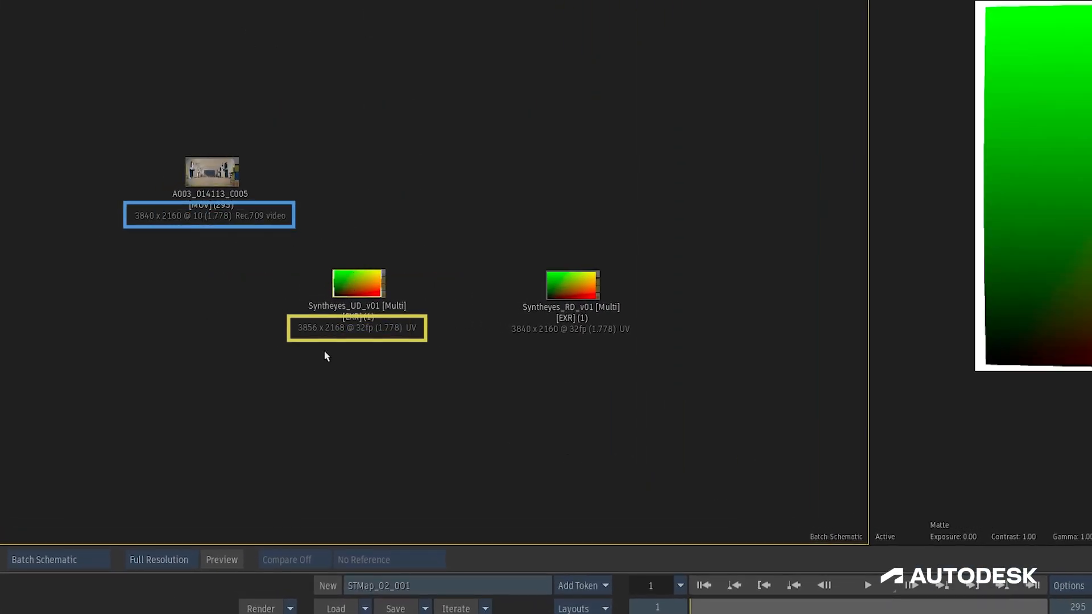
pyautogui.click(580, 279)
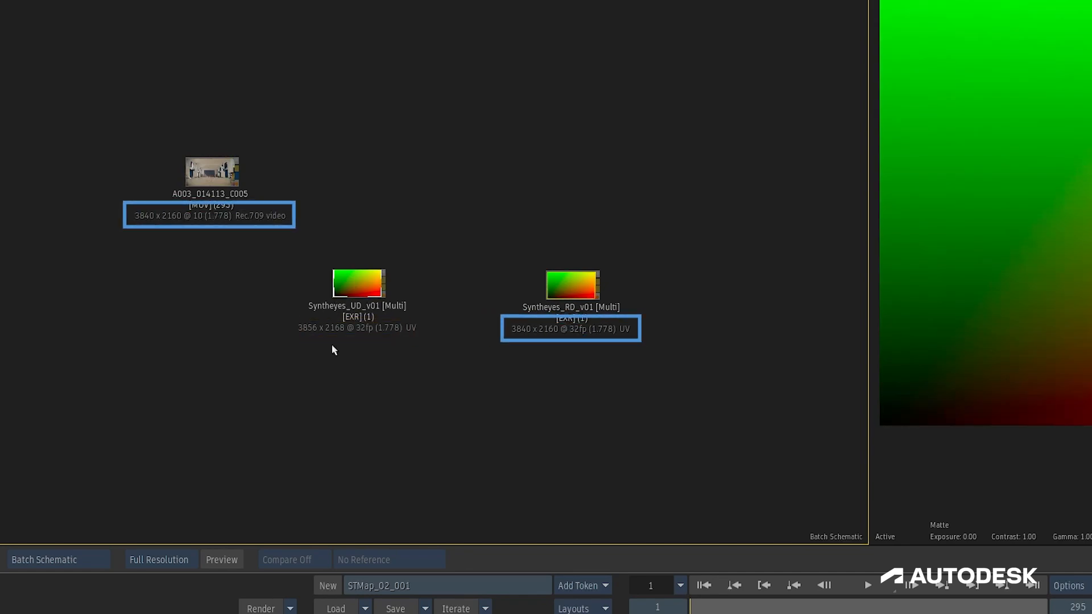
pyautogui.click(344, 279)
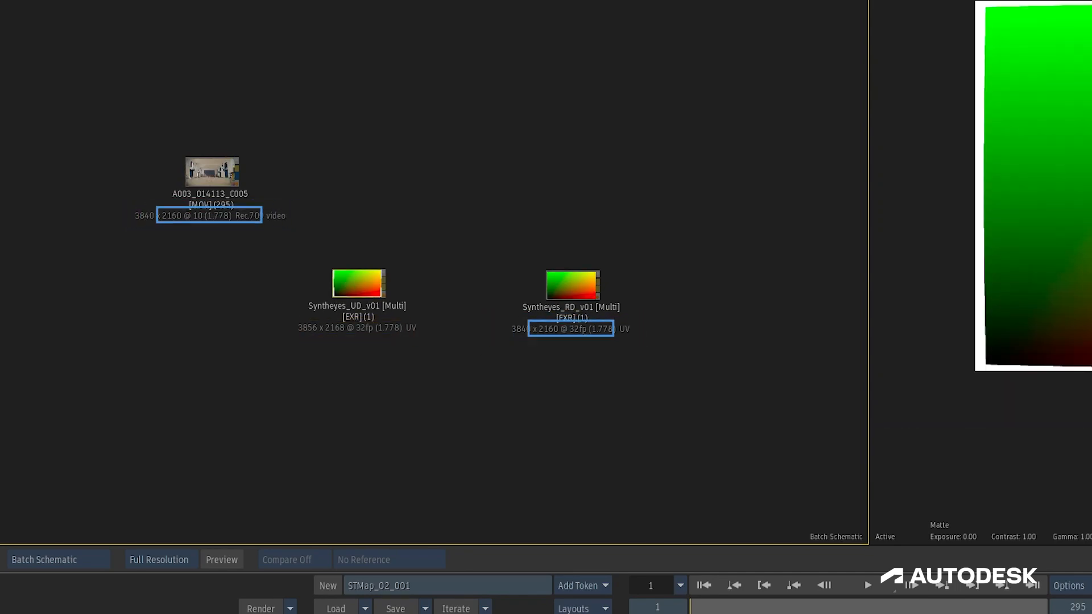
# Undistort the A003_014113_C005 clip with an STMap node that uses the Syntheyes_UD_v01 map
pyautogui.moveTo(731, 554); pyautogui.dragTo(267, 228)
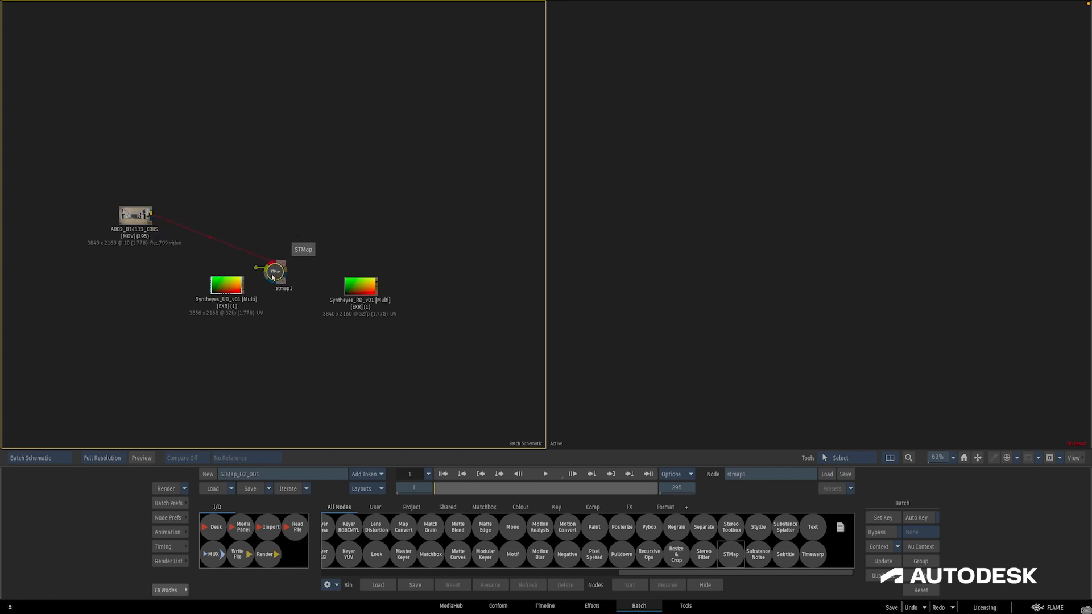
pyautogui.click(268, 228)
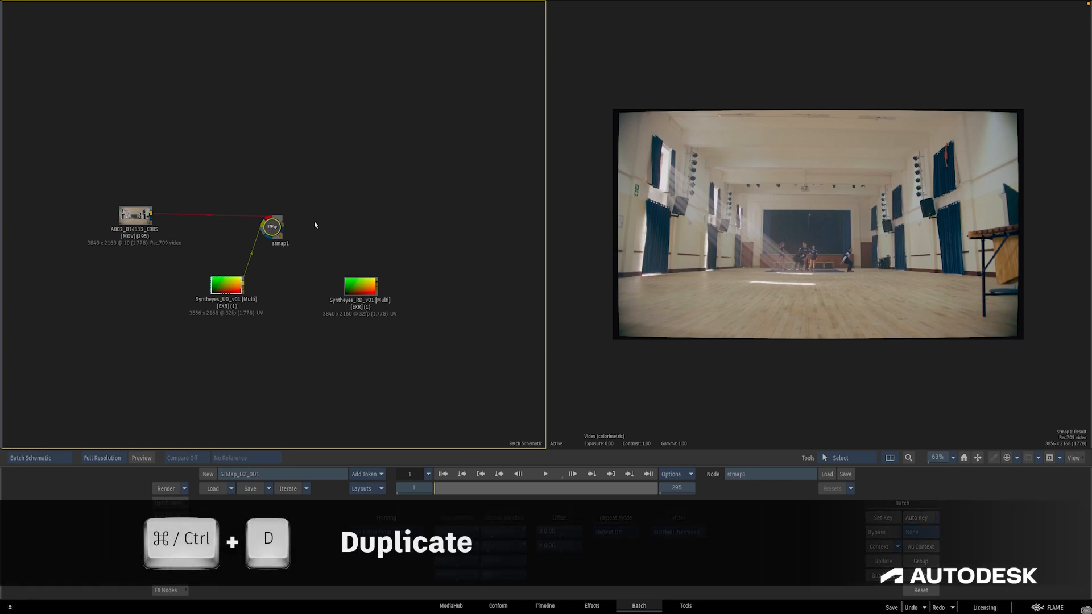
# Duplicate the STMap node, feed the copy with stmap1's result and the Syntheyes_RD_v01 map, and compare its result with the source clip
pyautogui.hotkey('ctrl', 'd')
pyautogui.moveTo(315, 224); pyautogui.dragTo(418, 235)
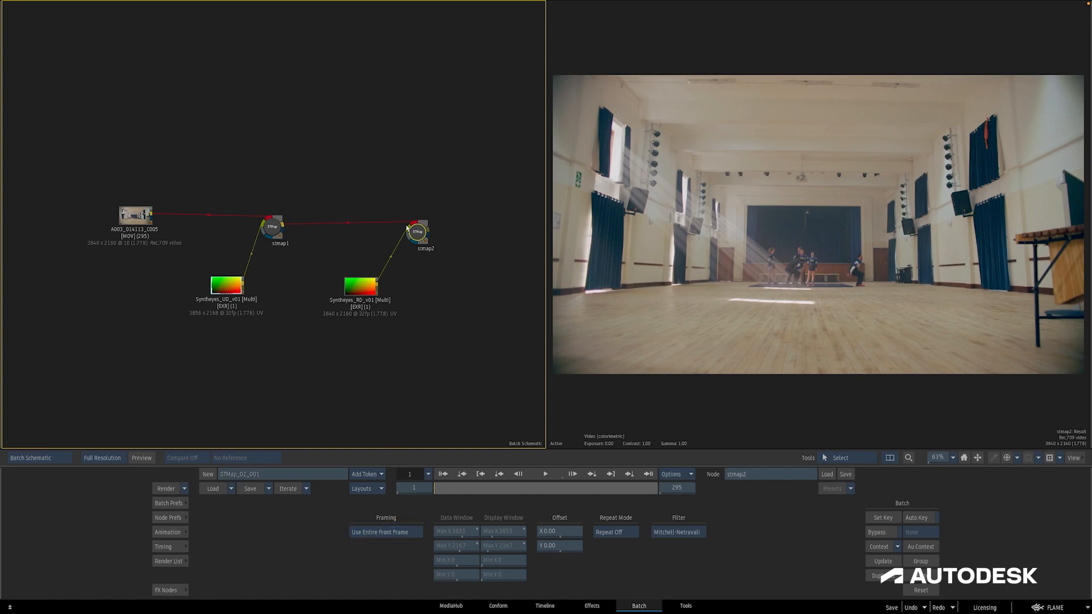
pyautogui.click(137, 213)
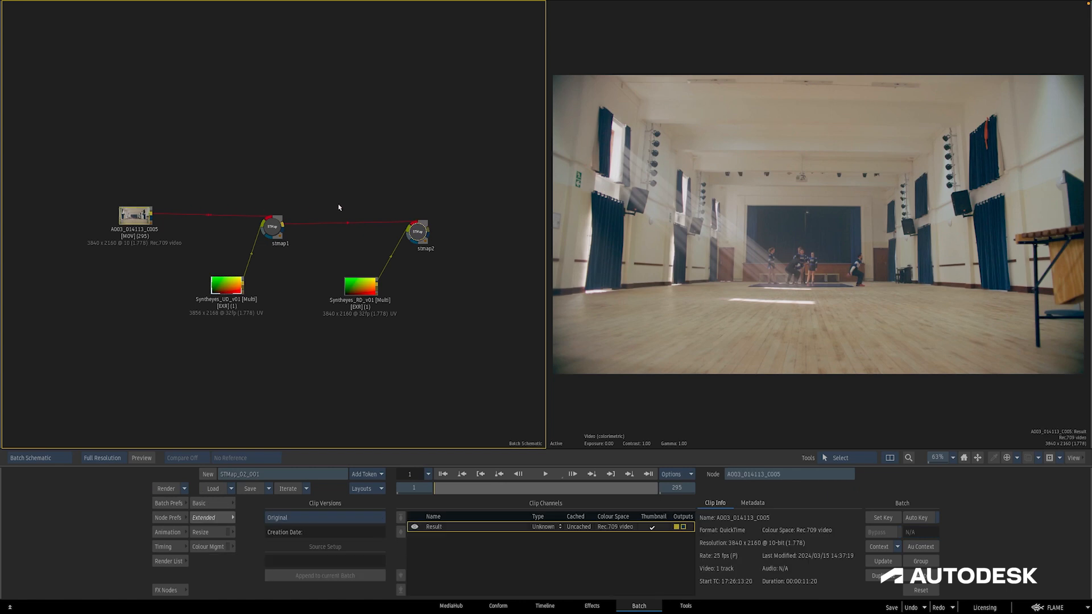
# Compare the redistorted stmap2 result and the undistorted stmap1 result with the A003_014113_C005 source clip
pyautogui.click(424, 233)
pyautogui.click(136, 213)
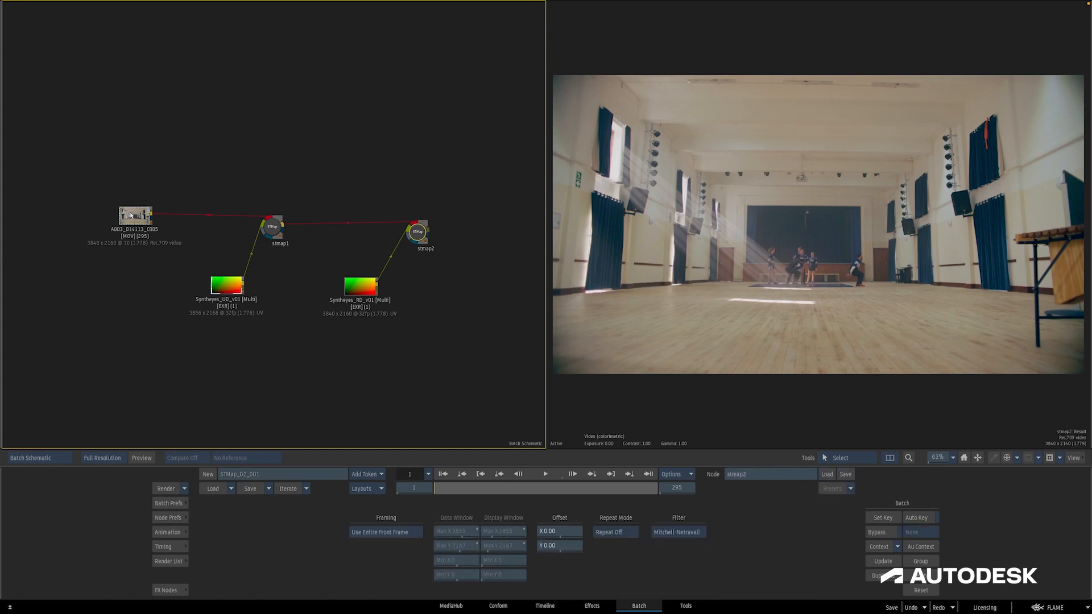
pyautogui.click(416, 230)
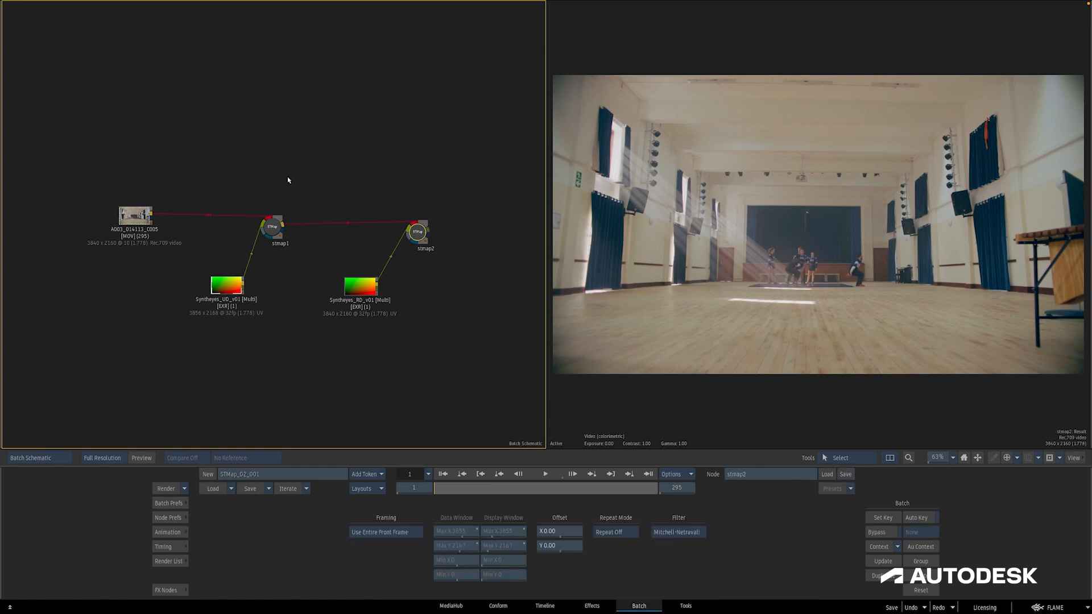
pyautogui.click(135, 215)
pyautogui.click(272, 227)
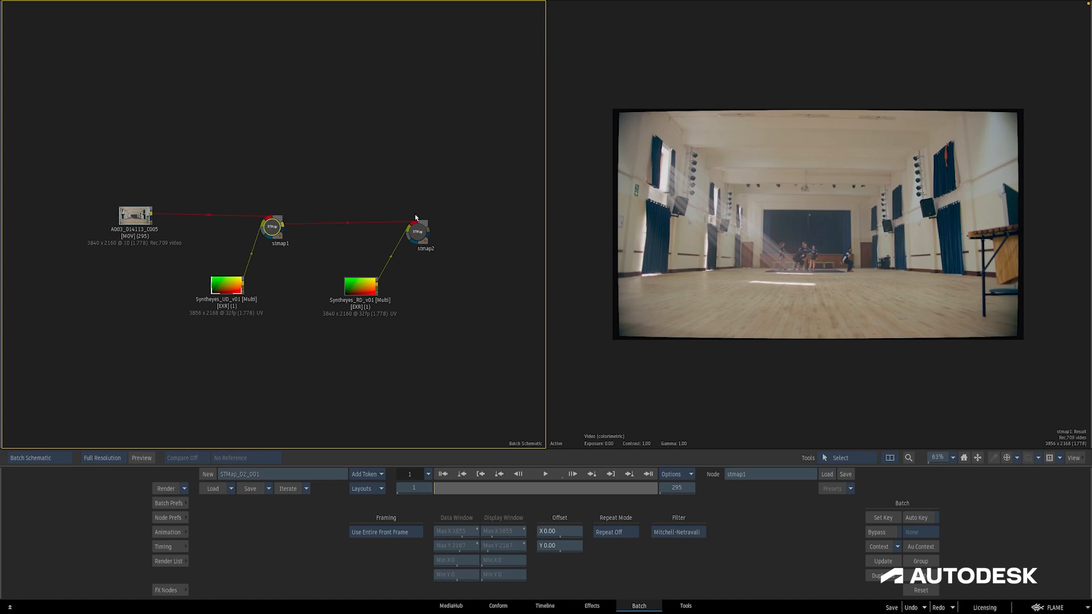
pyautogui.click(418, 232)
pyautogui.click(138, 215)
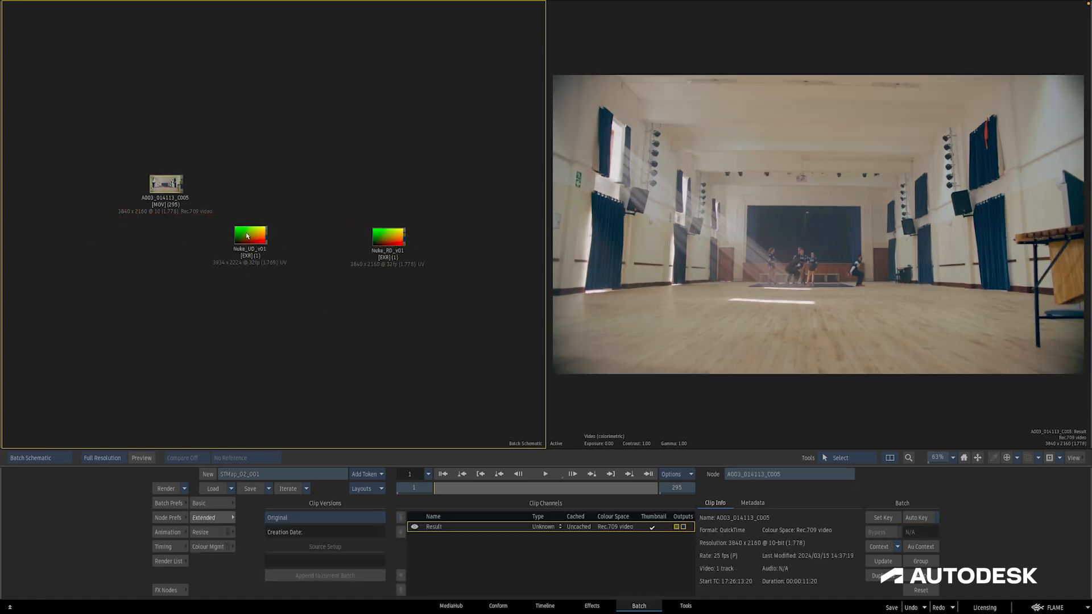
# Undistort the A003_014113_C005 clip with a new STMap node that uses the Nuke_UD_v01 map
pyautogui.click(247, 236)
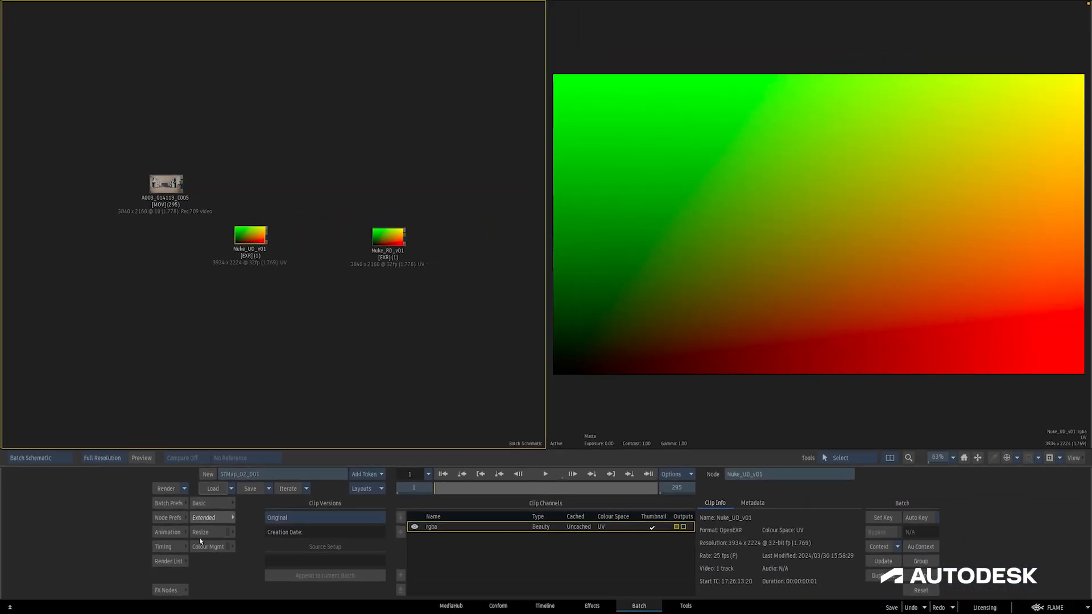
pyautogui.click(180, 587)
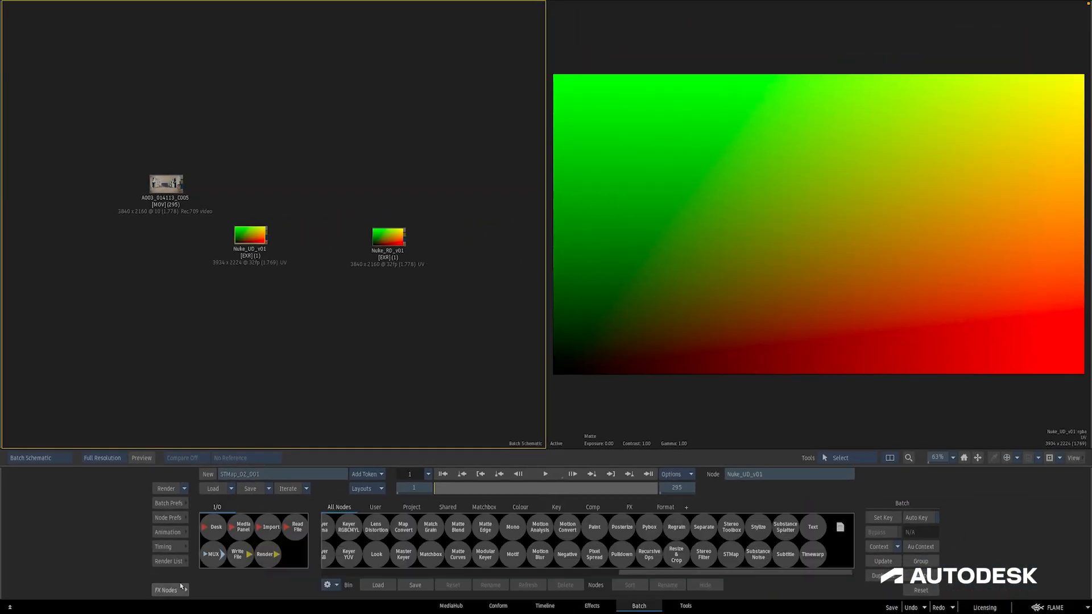
pyautogui.click(730, 554)
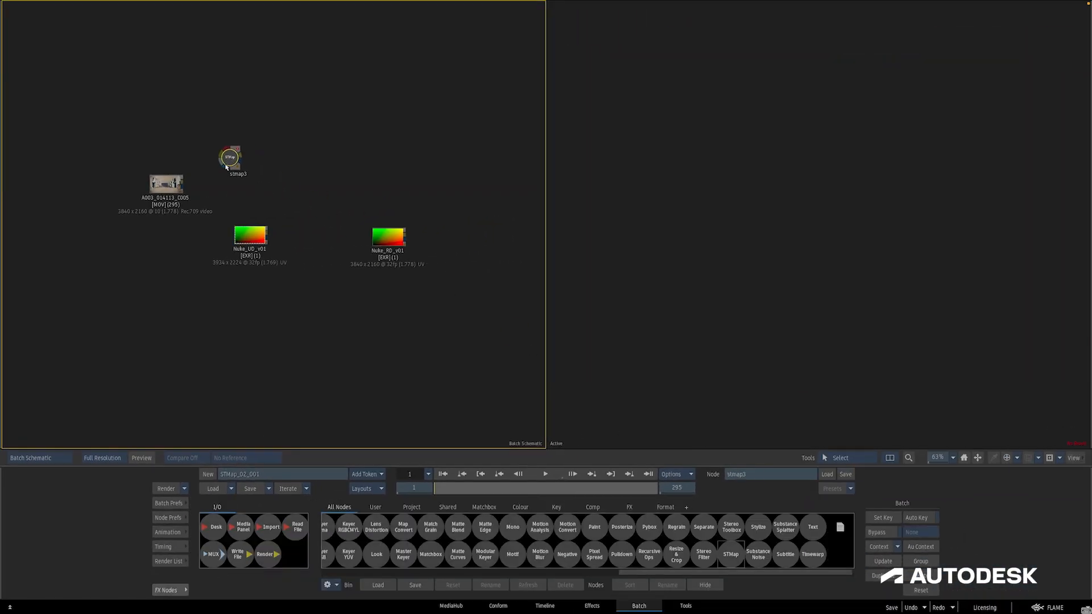
pyautogui.moveTo(199, 194); pyautogui.dragTo(316, 193)
pyautogui.click(316, 192)
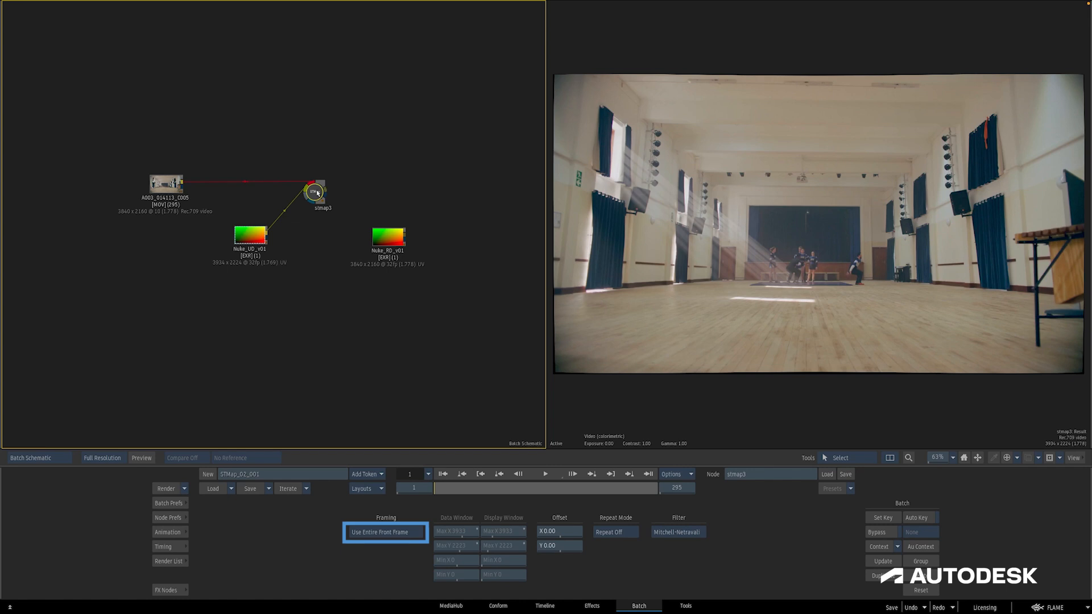
# Duplicate the STMap node, feed the copy with stmap3's result and the Nuke_RD_v01 map, and set its framing to Use STMap to Front Ratio
pyautogui.hotkey('ctrl', 'v')
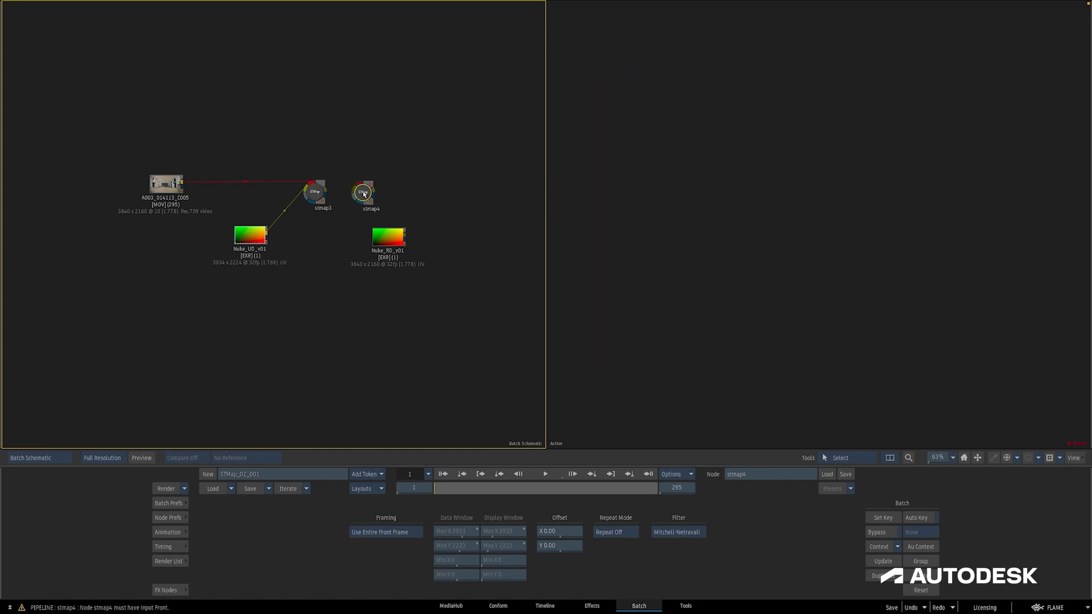
pyautogui.moveTo(364, 194); pyautogui.dragTo(449, 200)
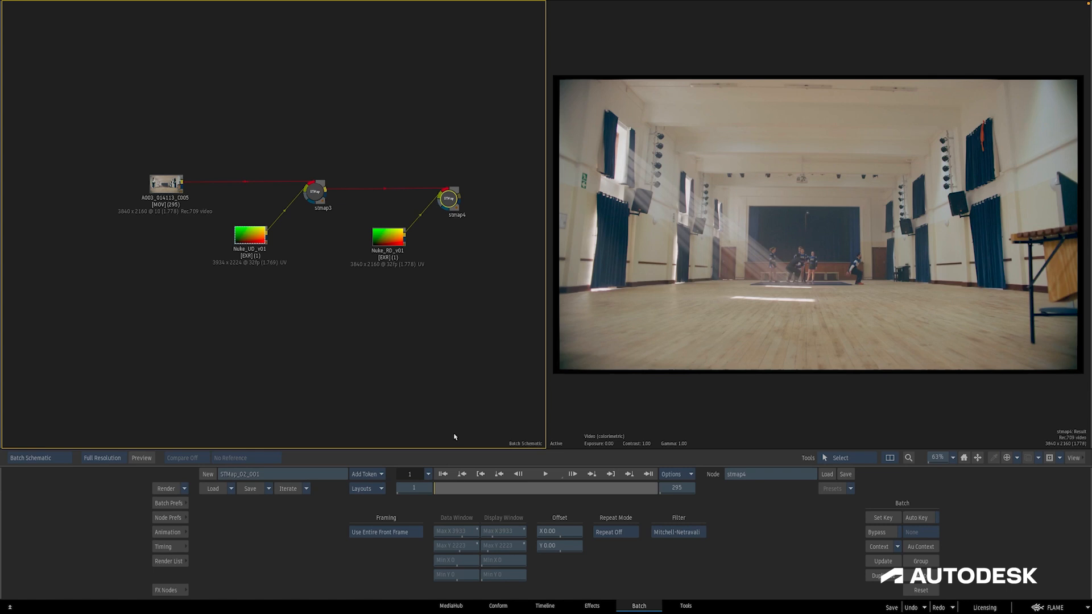
pyautogui.click(398, 532)
pyautogui.click(414, 546)
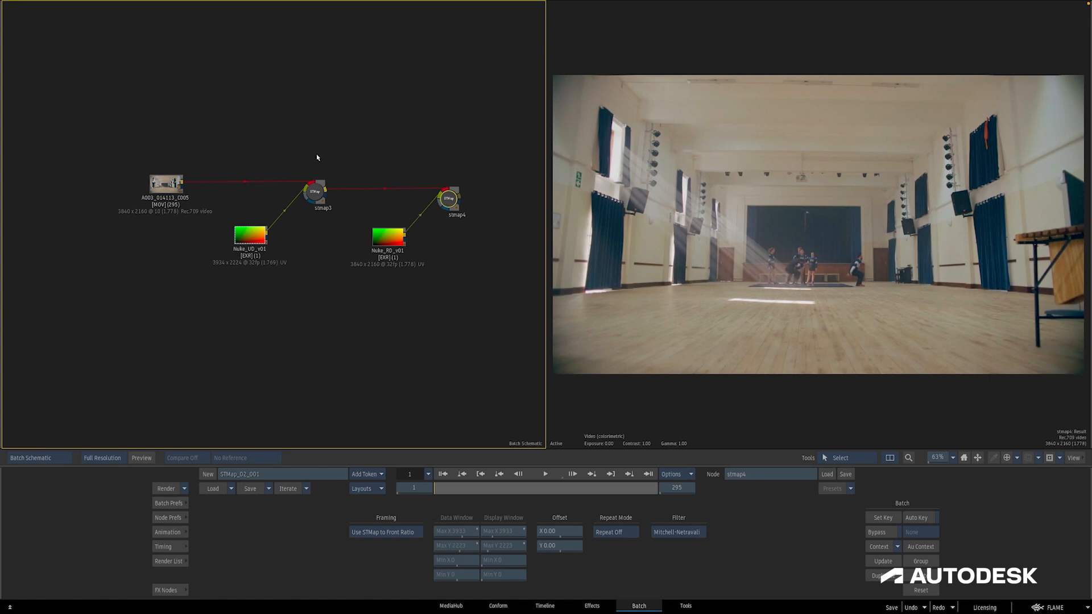
# Compare the redistorted stmap4 result and the undistorted stmap3 result with the source clip
pyautogui.click(164, 182)
pyautogui.click(446, 200)
pyautogui.click(172, 186)
pyautogui.click(447, 196)
pyautogui.click(305, 196)
pyautogui.click(444, 199)
pyautogui.click(169, 182)
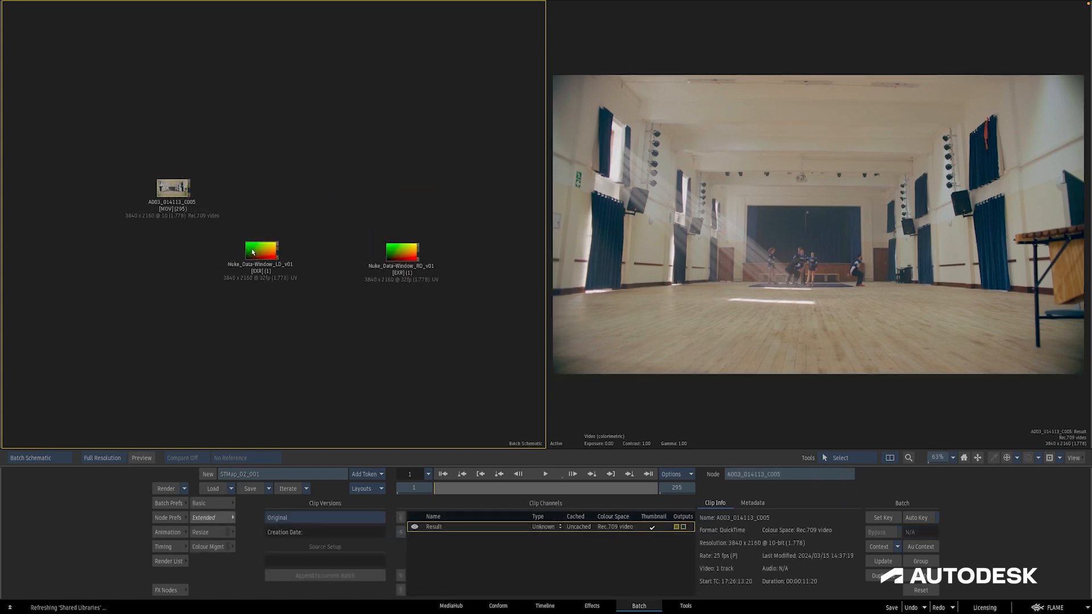
# View the Nuke_Data-Window_LD_v01 and Nuke_Data-Window_RD_v01 maps
pyautogui.click(253, 252)
pyautogui.click(404, 253)
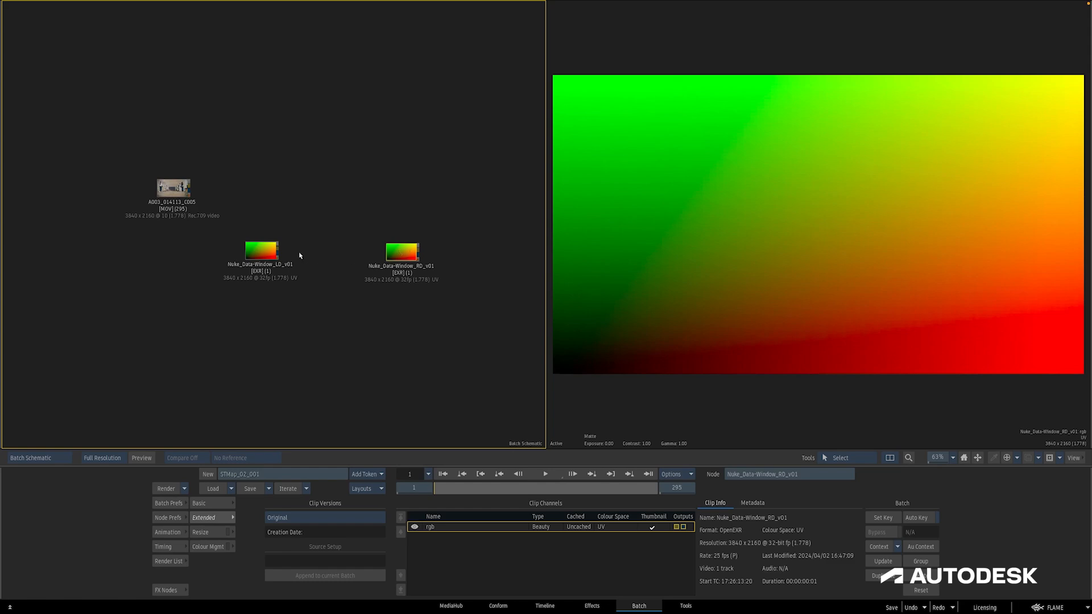
pyautogui.click(261, 254)
# Examine the dataWindow and displayWindow attributes in the metadata of the Nuke_Data-Window_LD_v01 map
pyautogui.click(751, 504)
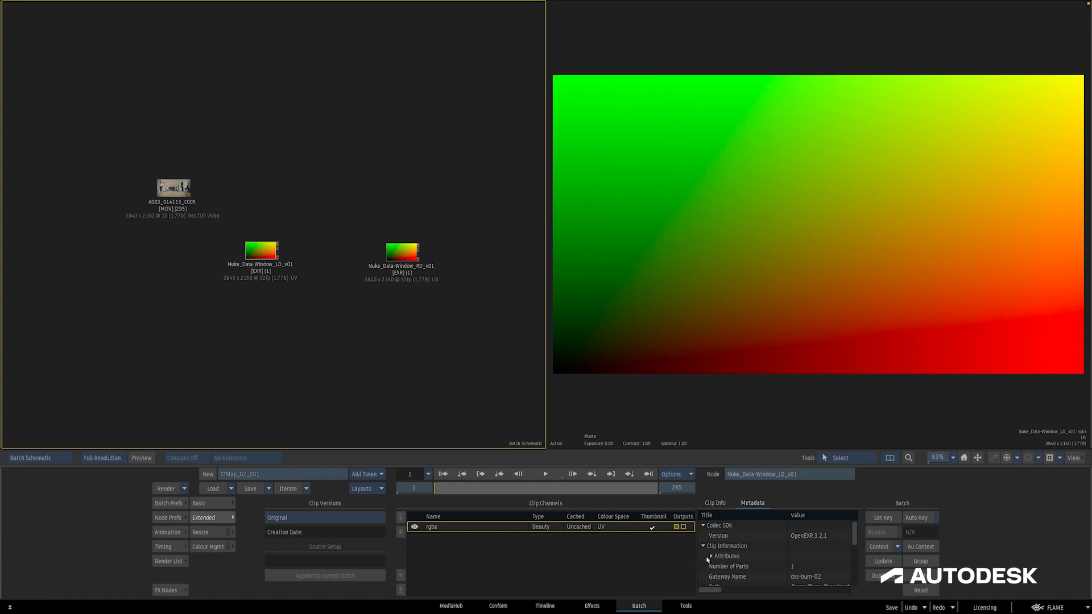
pyautogui.click(710, 557)
pyautogui.scroll(-4, 853, 526)
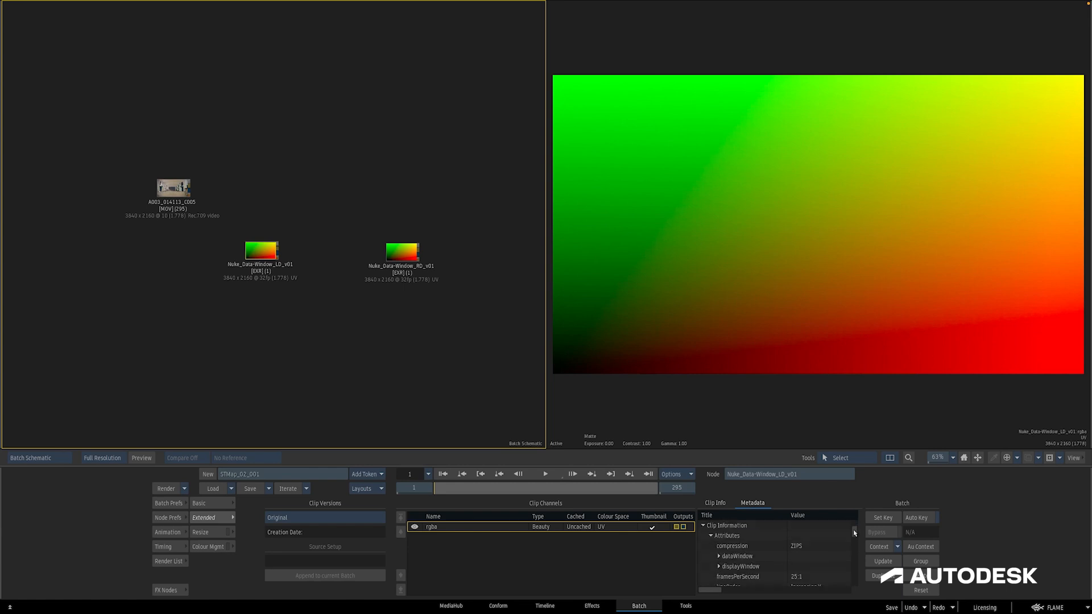
pyautogui.click(718, 535)
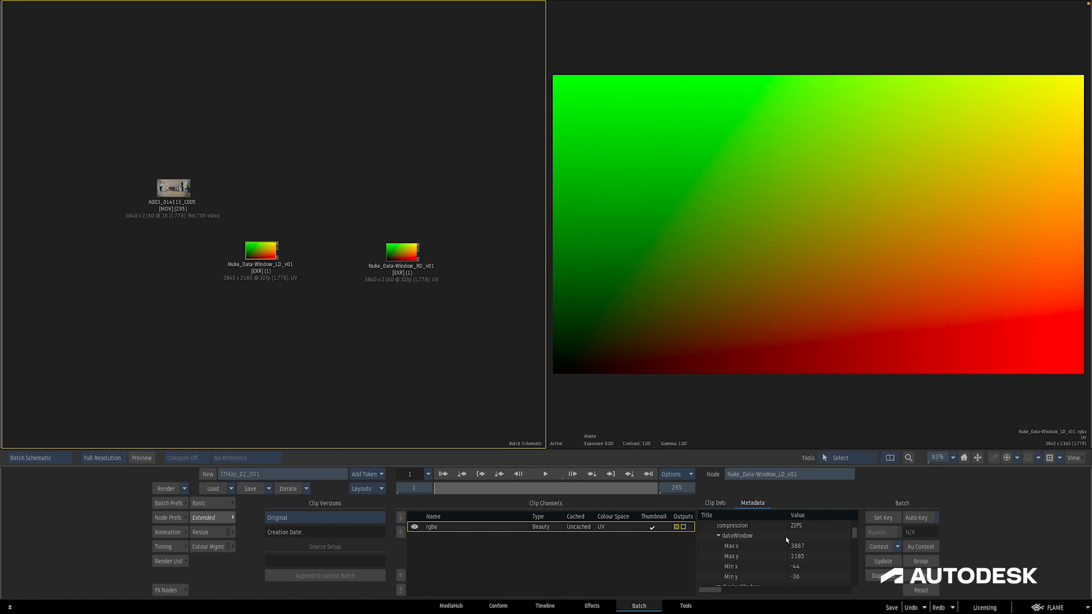
pyautogui.moveTo(853, 533); pyautogui.dragTo(858, 537)
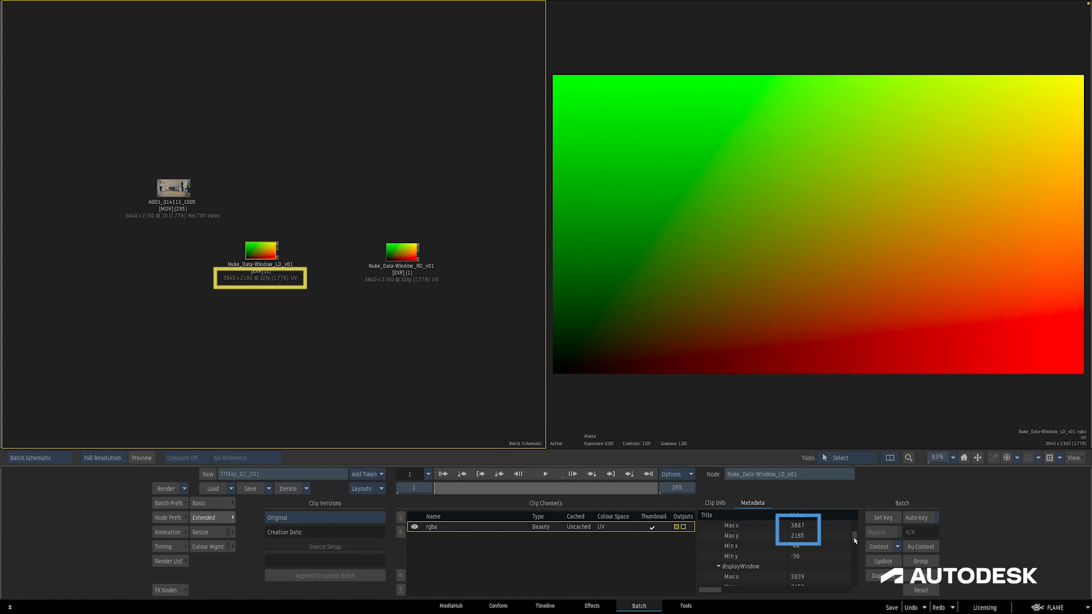
pyautogui.moveTo(854, 540); pyautogui.dragTo(855, 543)
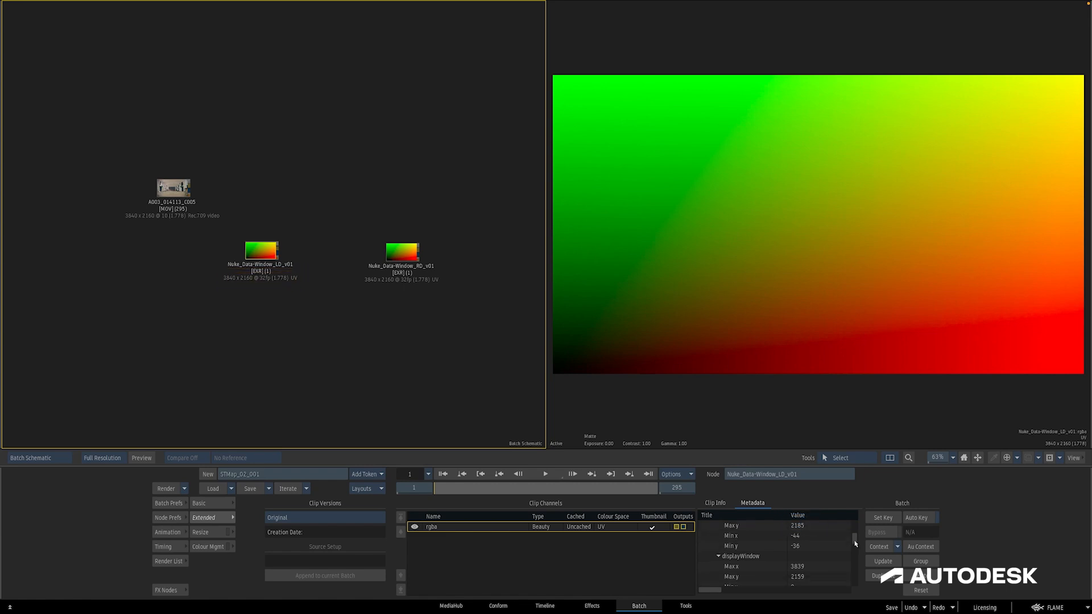
pyautogui.moveTo(854, 542); pyautogui.dragTo(854, 540)
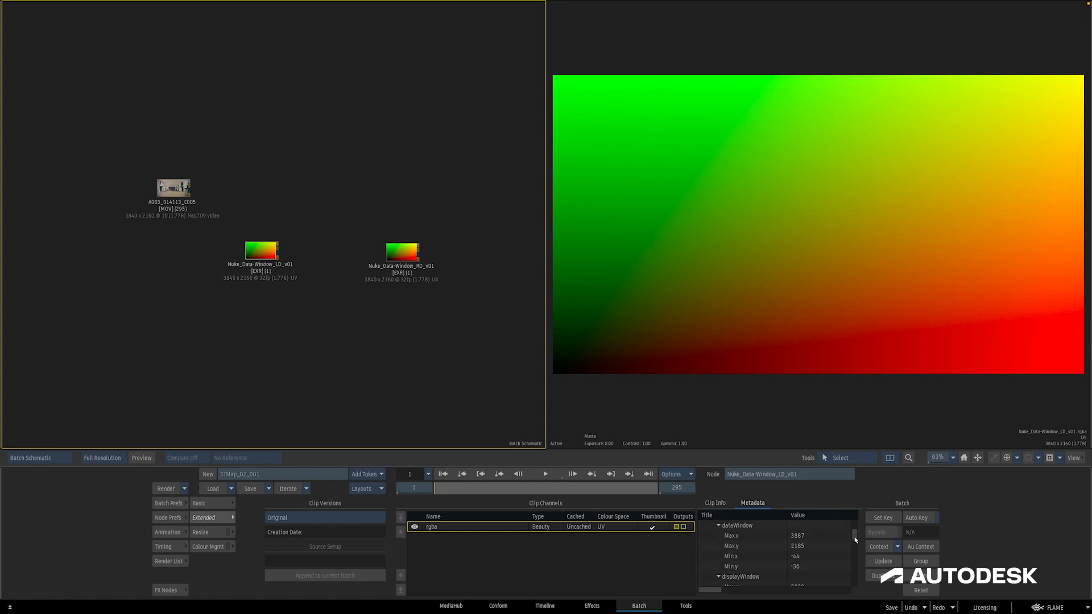
pyautogui.scroll(-1, 855, 540)
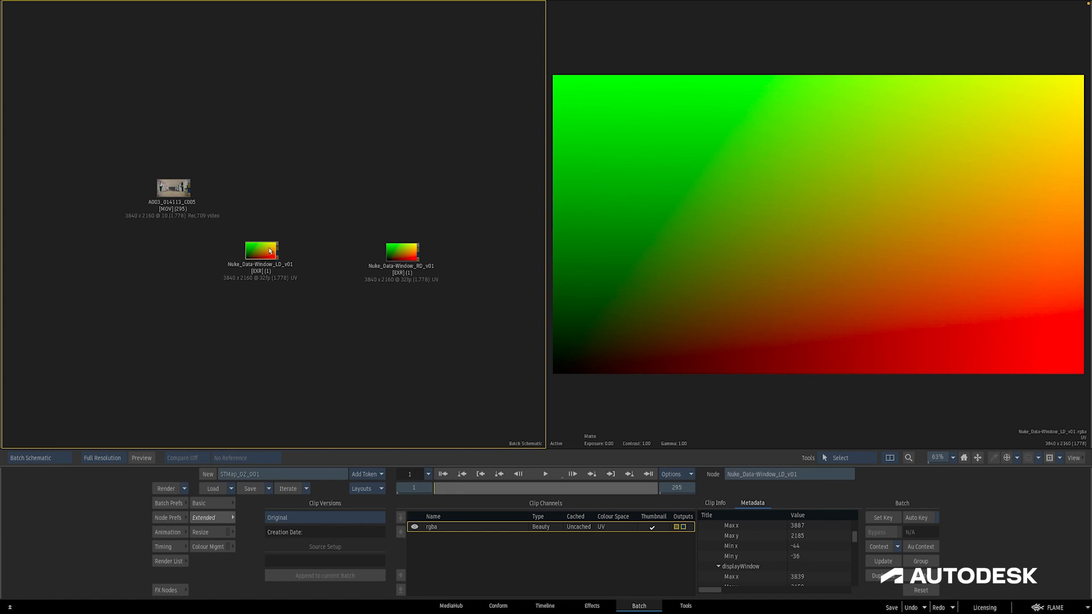
# Set the Pixel Space Window of the Nuke_Data-Window_LD_v01 clip to Data window and return to the batch schematic
pyautogui.click(545, 605)
pyautogui.click(231, 474)
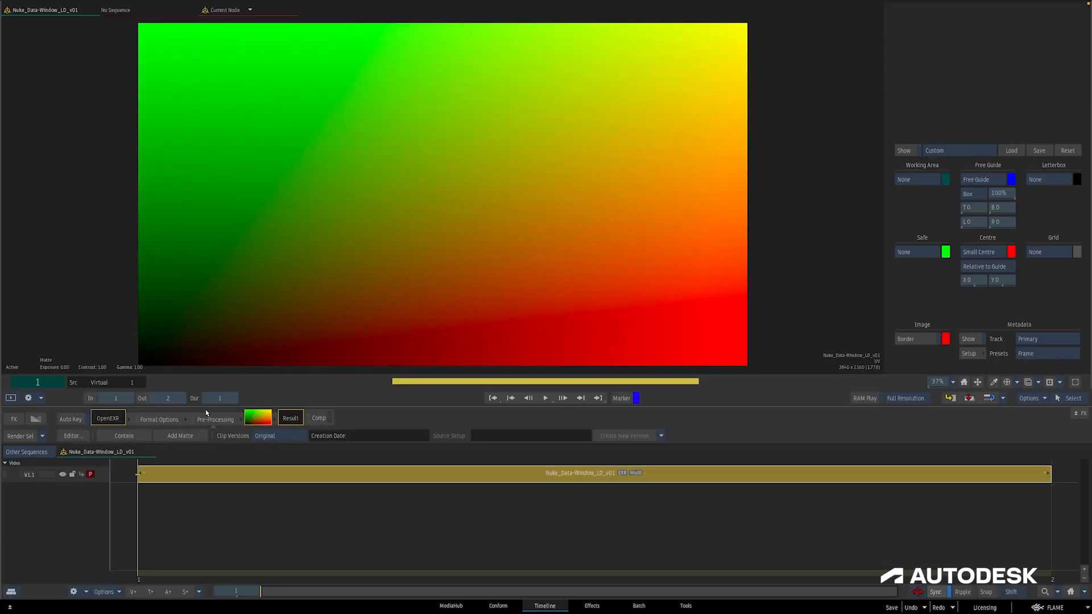
pyautogui.click(211, 419)
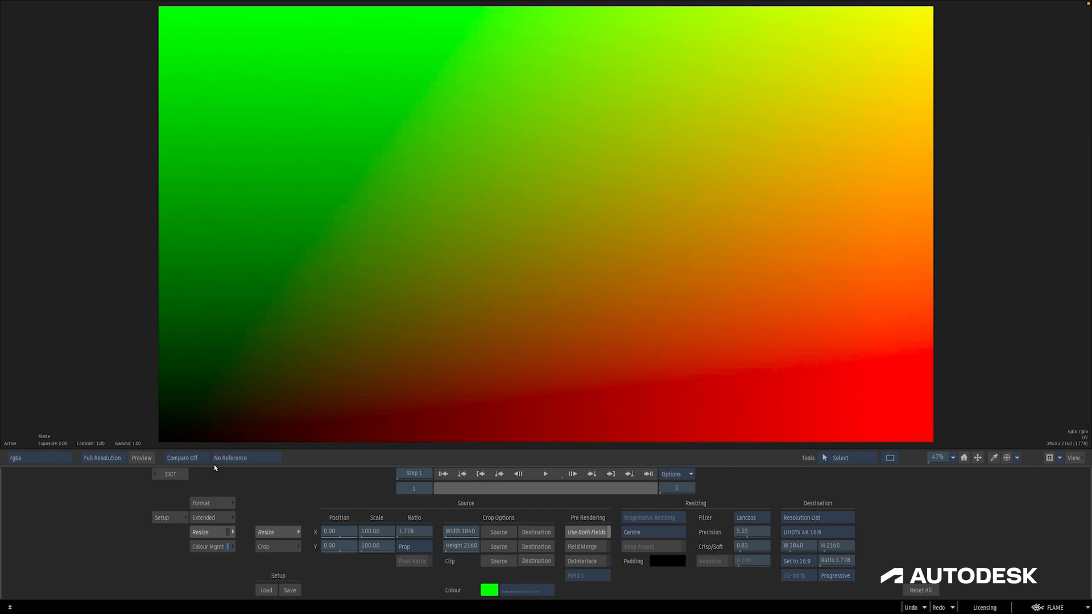
pyautogui.click(208, 505)
pyautogui.click(408, 546)
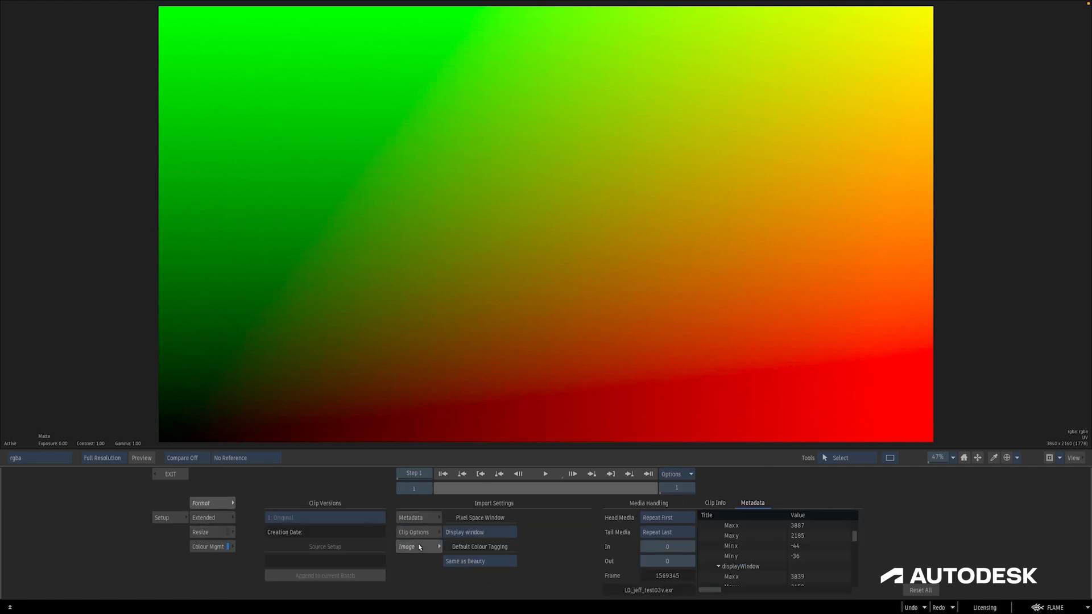
pyautogui.click(505, 529)
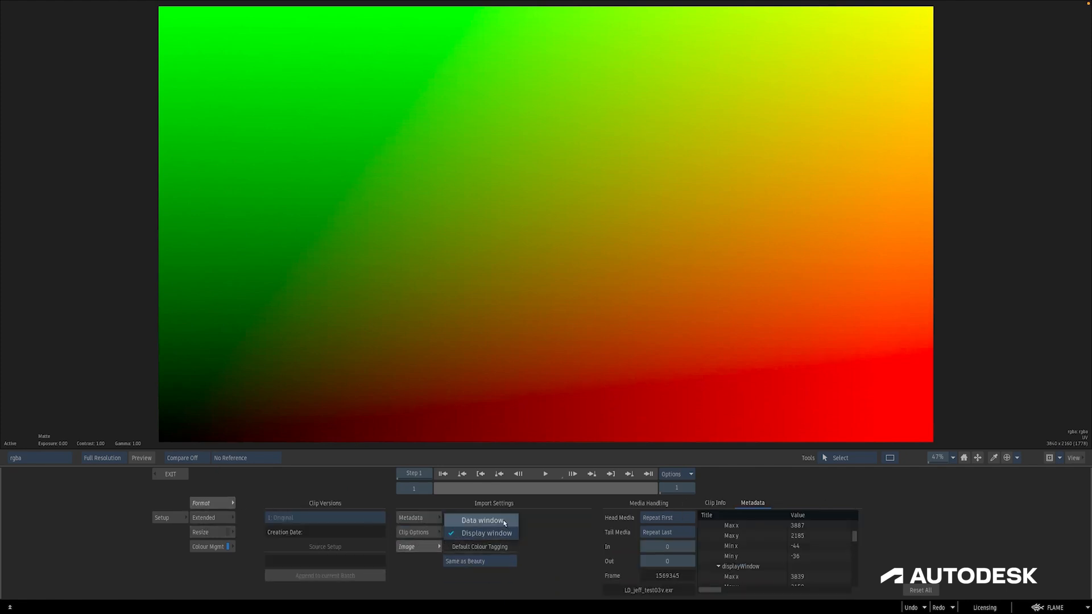
pyautogui.click(504, 519)
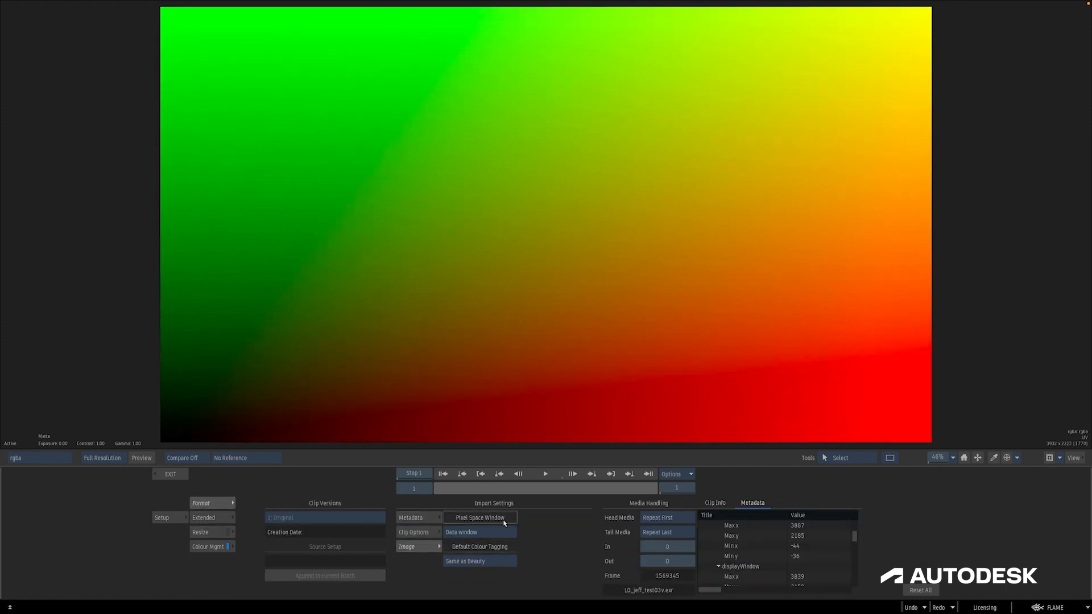
pyautogui.click(171, 473)
pyautogui.click(638, 606)
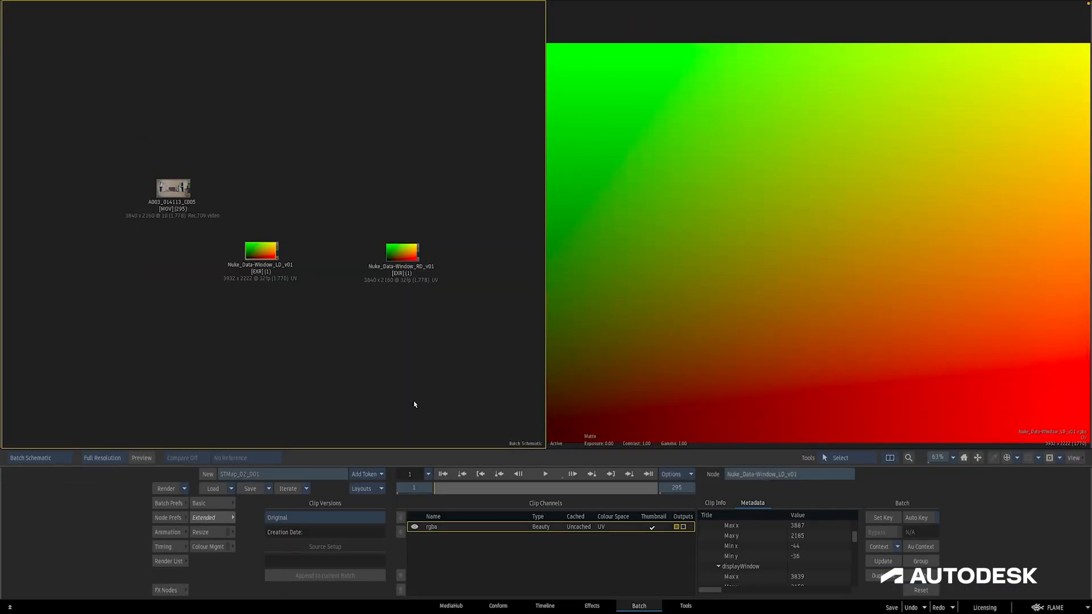
pyautogui.moveTo(264, 247); pyautogui.dragTo(266, 250)
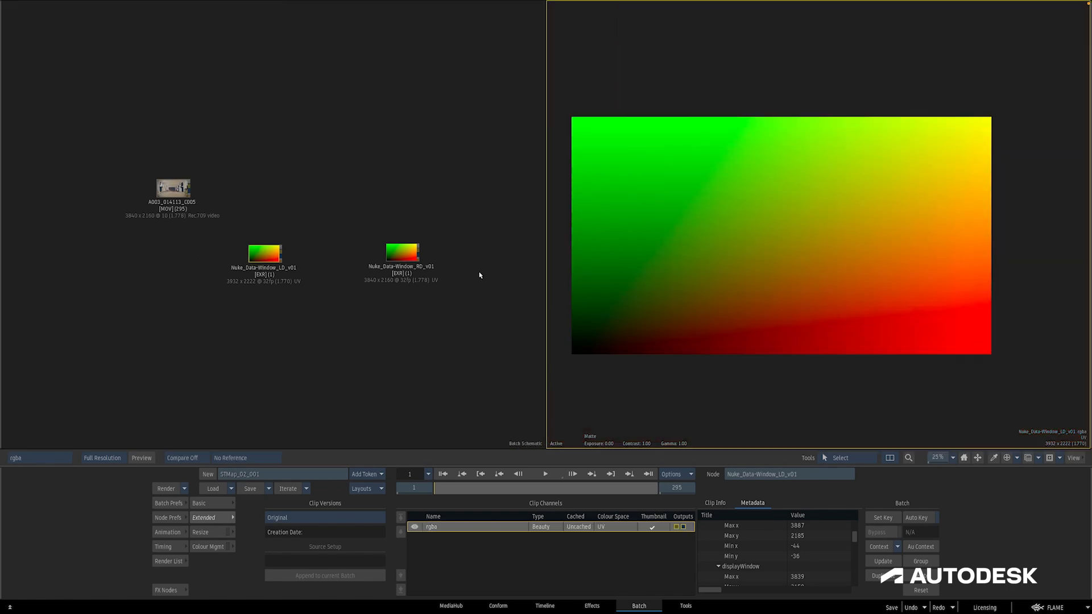
# Replace the Nuke_Data-Window_RD_v01 clip with a fresh import of the same file that uses the OpenEXR Data window image setting
pyautogui.click(398, 251)
pyautogui.click(170, 590)
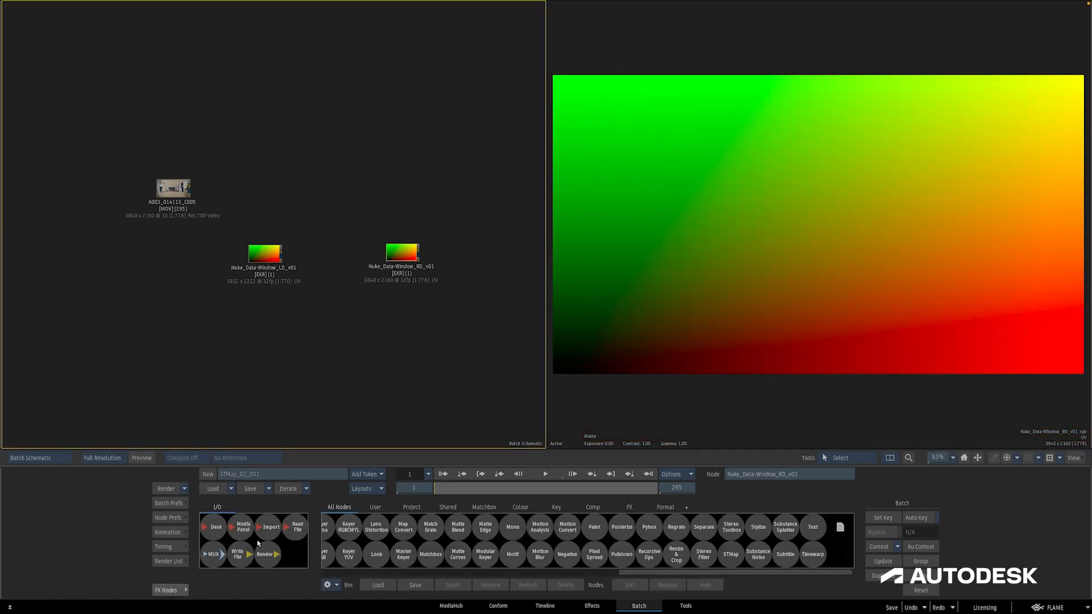
pyautogui.moveTo(259, 544); pyautogui.dragTo(401, 338)
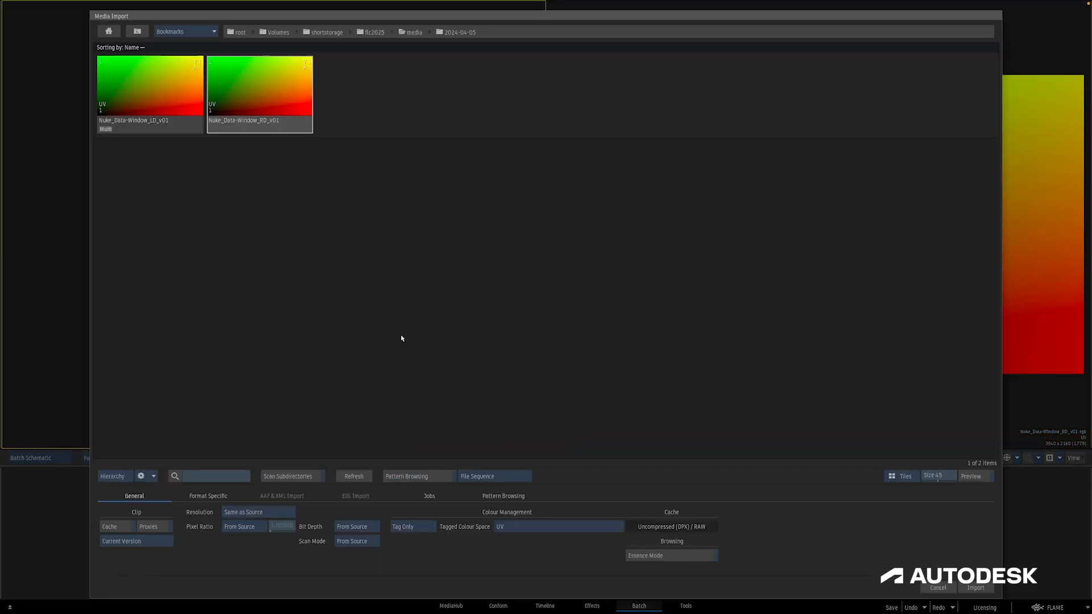
pyautogui.click(240, 63)
pyautogui.click(216, 499)
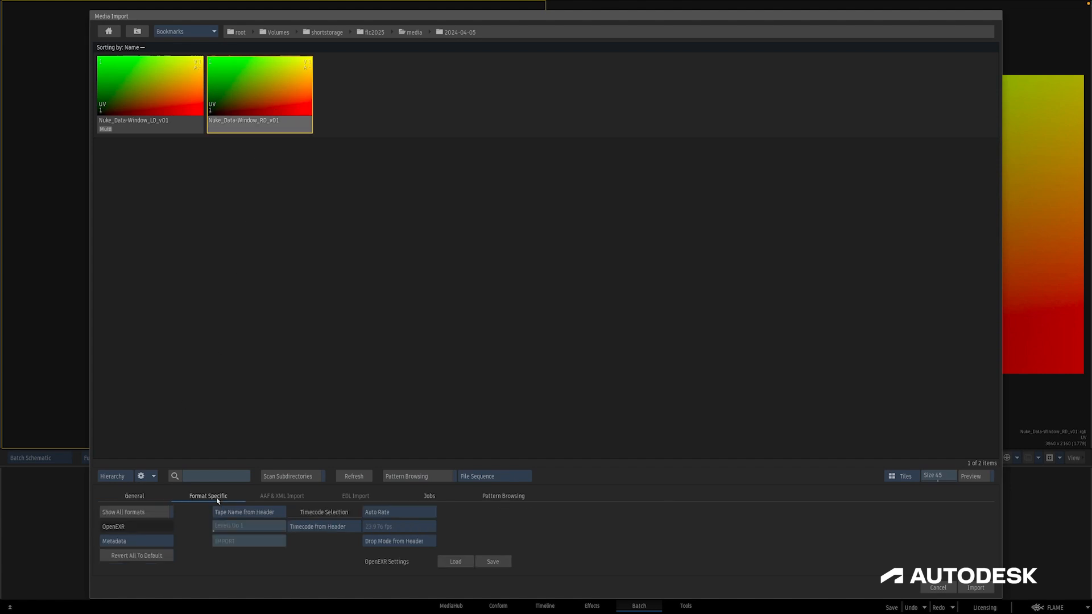
pyautogui.click(135, 542)
pyautogui.click(137, 517)
pyautogui.click(237, 527)
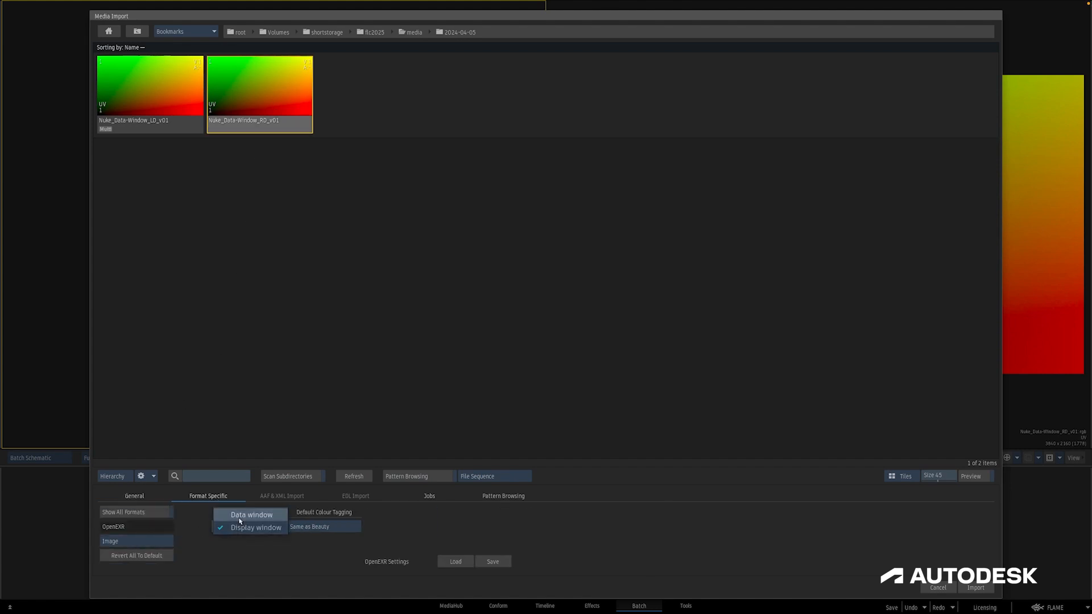
pyautogui.click(238, 518)
pyautogui.click(975, 587)
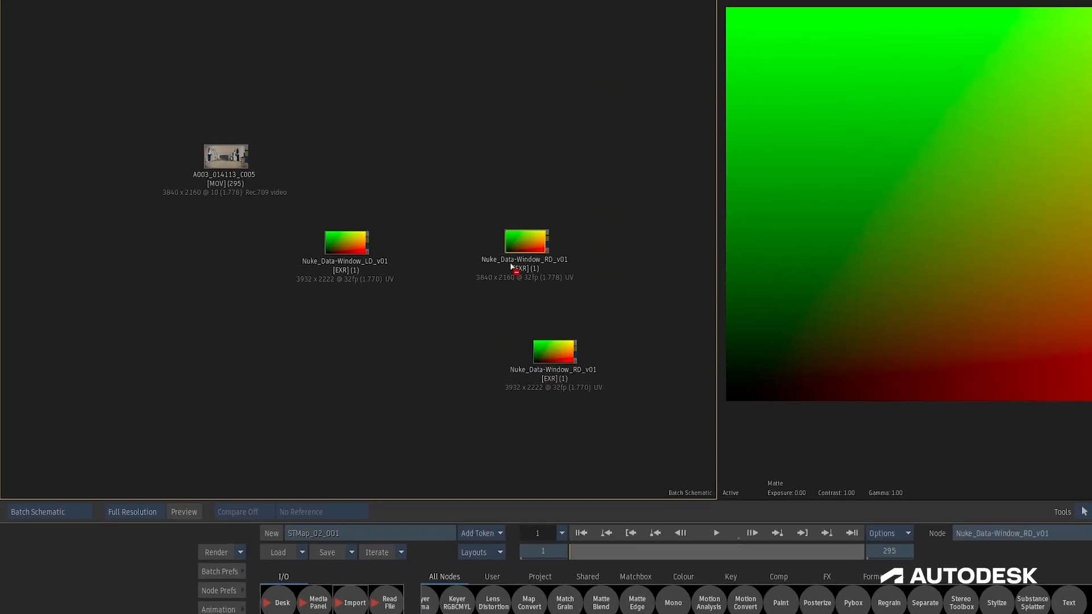
pyautogui.click(519, 254)
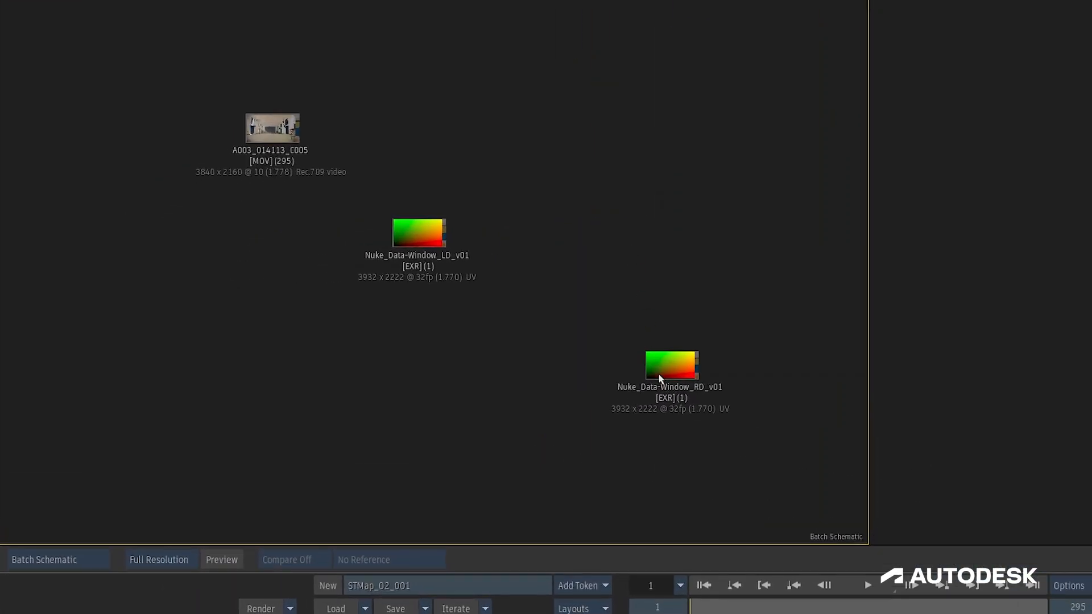
pyautogui.moveTo(547, 358); pyautogui.dragTo(505, 247)
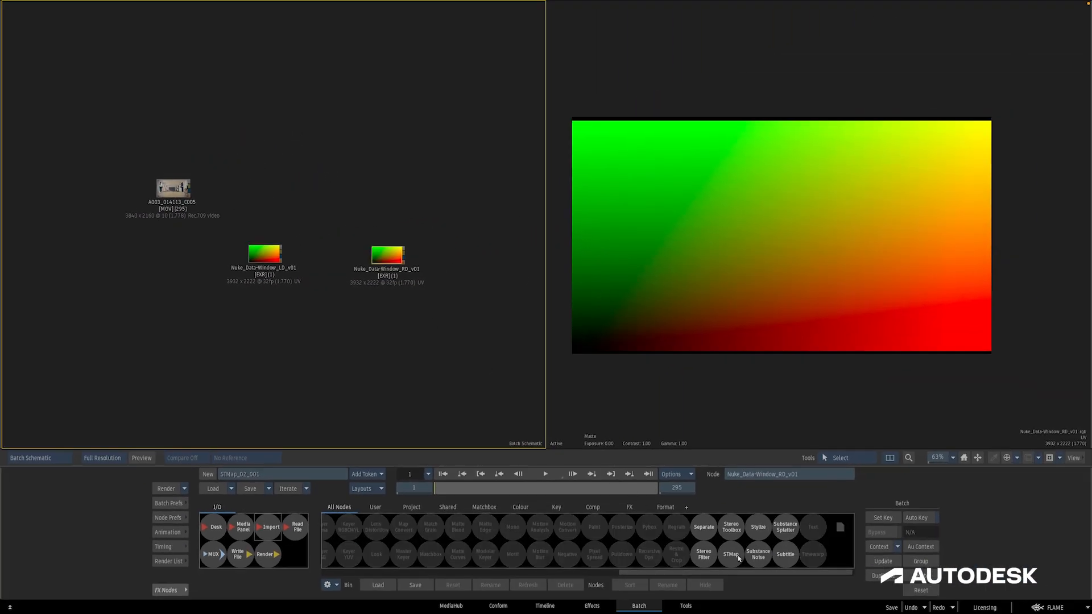
# Undistort the A003_014113_C005 clip with a new STMap node that uses the Nuke_Data-Window_LD_v01 map
pyautogui.moveTo(732, 555); pyautogui.dragTo(314, 202)
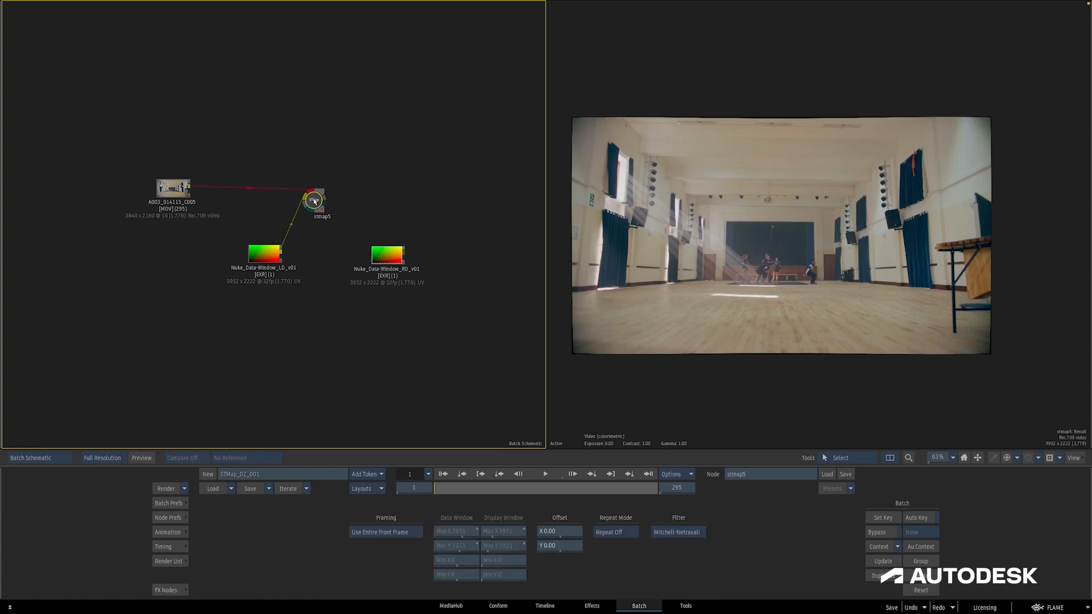
# Redistort the result of the first STMap node with a second STMap node that uses the Nuke_Data-Window_RD_v01 map
pyautogui.hotkey('ctrl', 'v')
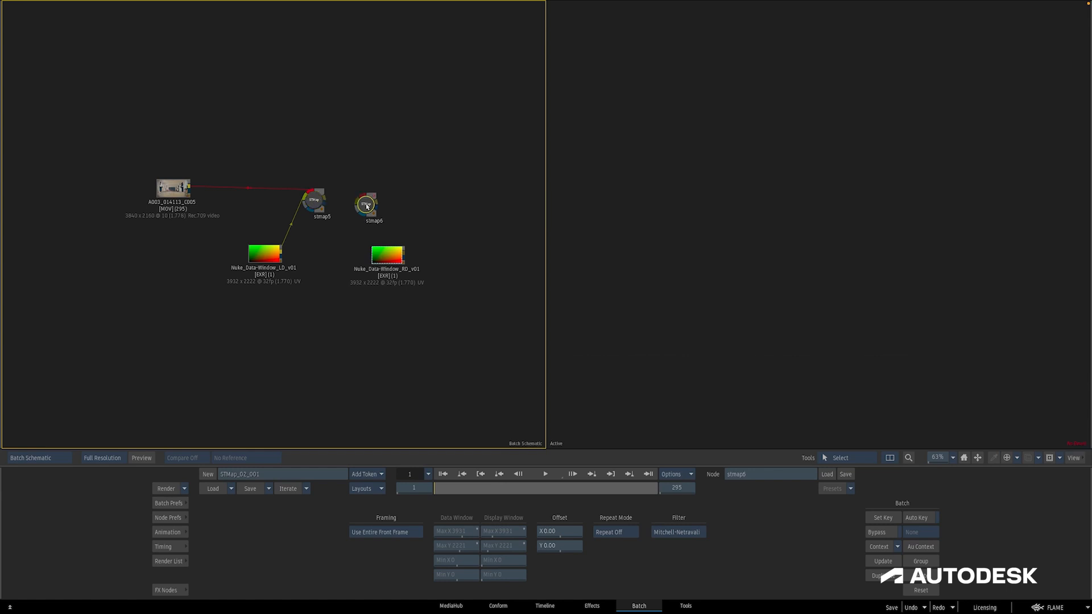
pyautogui.moveTo(367, 205); pyautogui.dragTo(342, 210)
pyautogui.moveTo(410, 201); pyautogui.dragTo(440, 210)
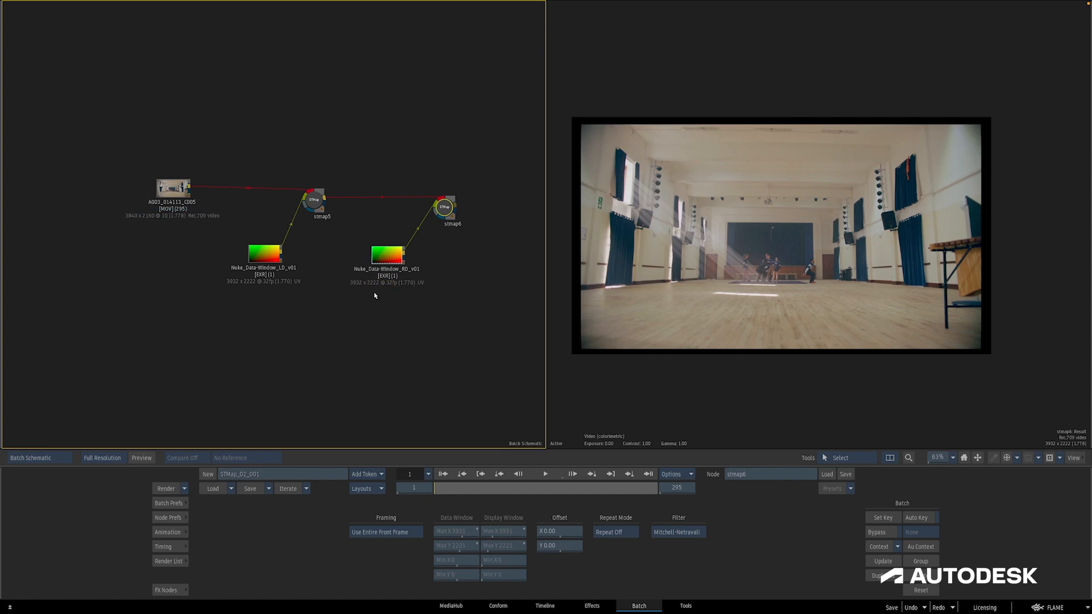
# Examine the data window and display window values in the metadata of the Nuke_Data-Window_RD_v01 map
pyautogui.click(386, 260)
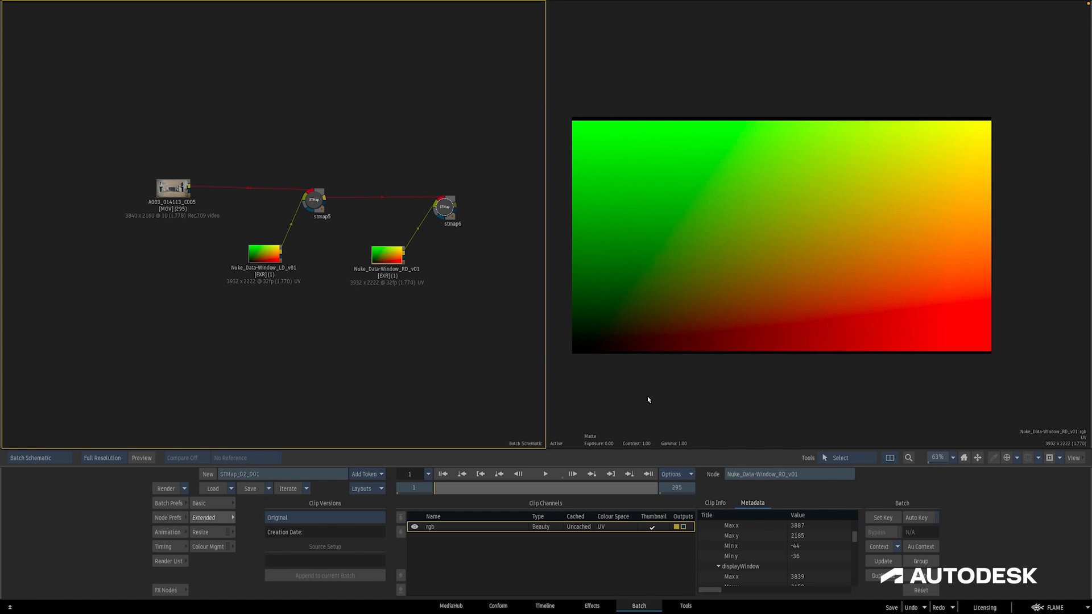
pyautogui.moveTo(855, 538); pyautogui.dragTo(856, 541)
pyautogui.click(445, 208)
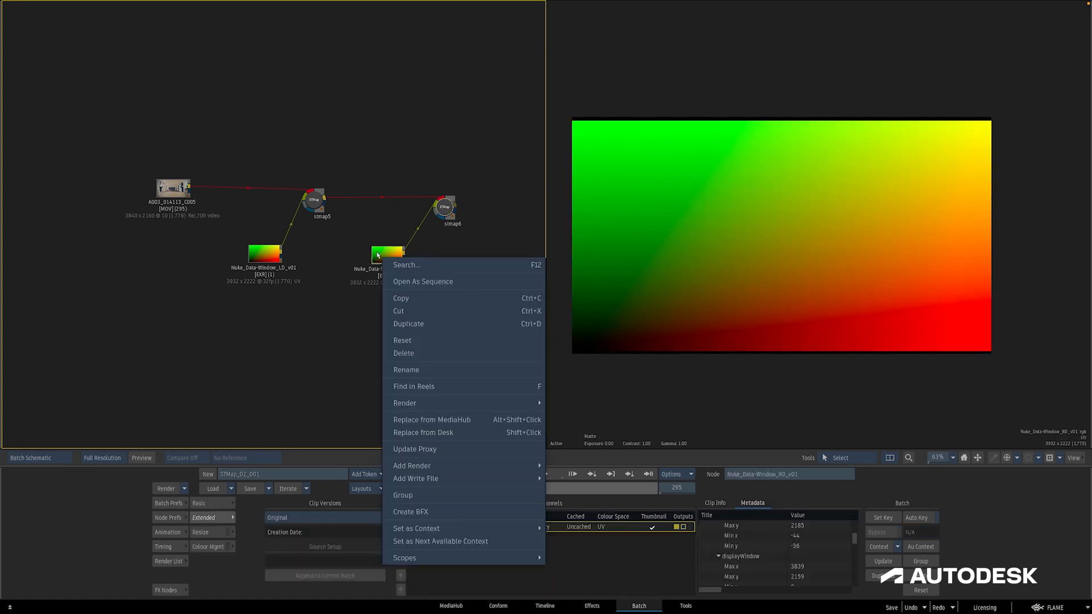
# Try to copy the Nuke_Data-Window_RD_v01 clip's data and display windows onto the second STMap node with Paste Special
pyautogui.click(401, 297)
pyautogui.rightClick(449, 211)
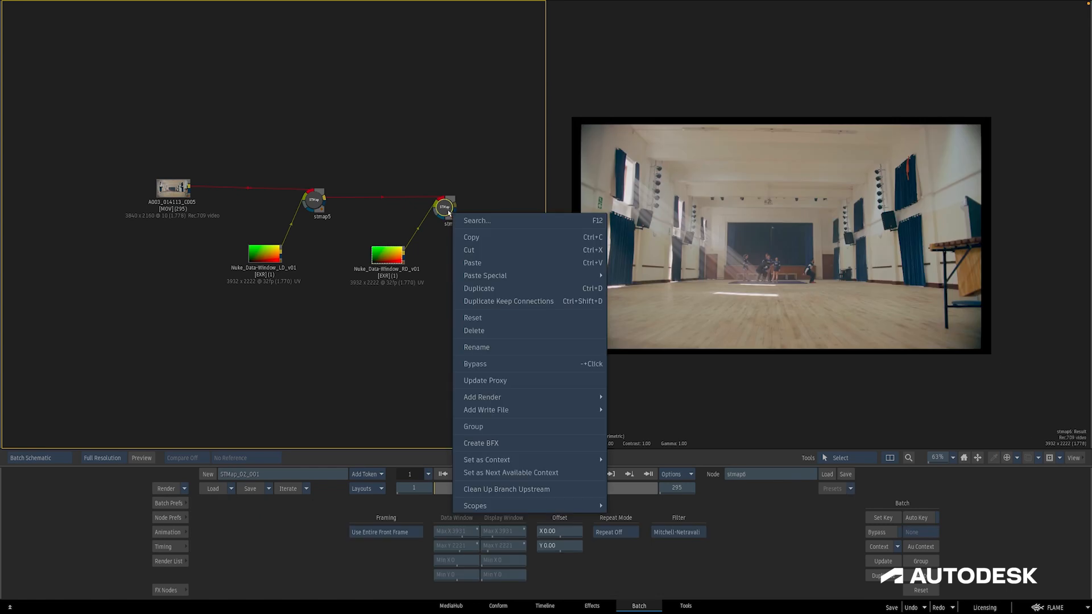
pyautogui.moveTo(508, 277)
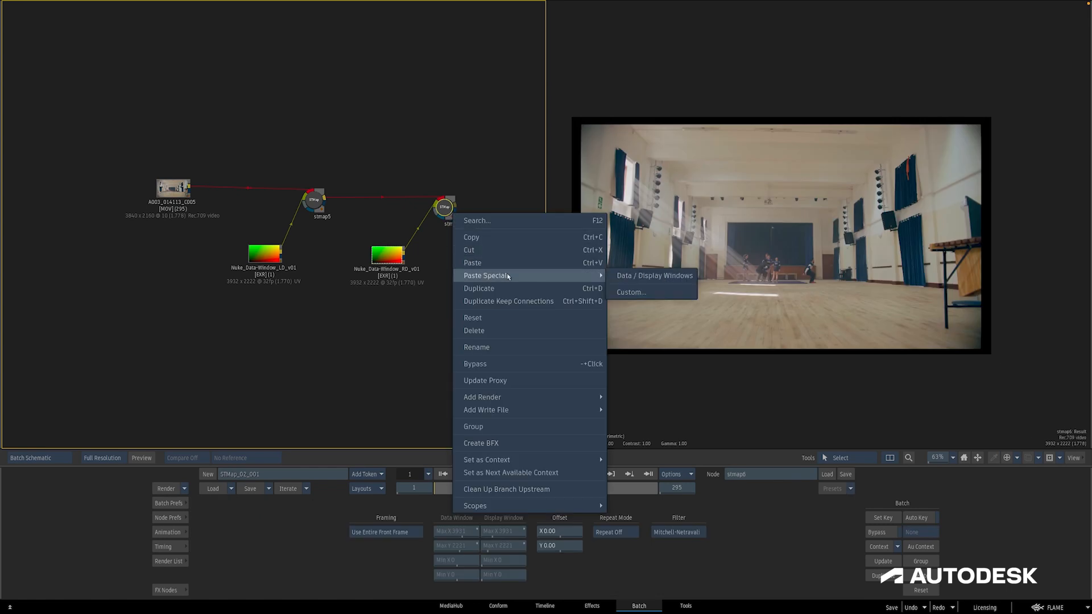
pyautogui.click(652, 277)
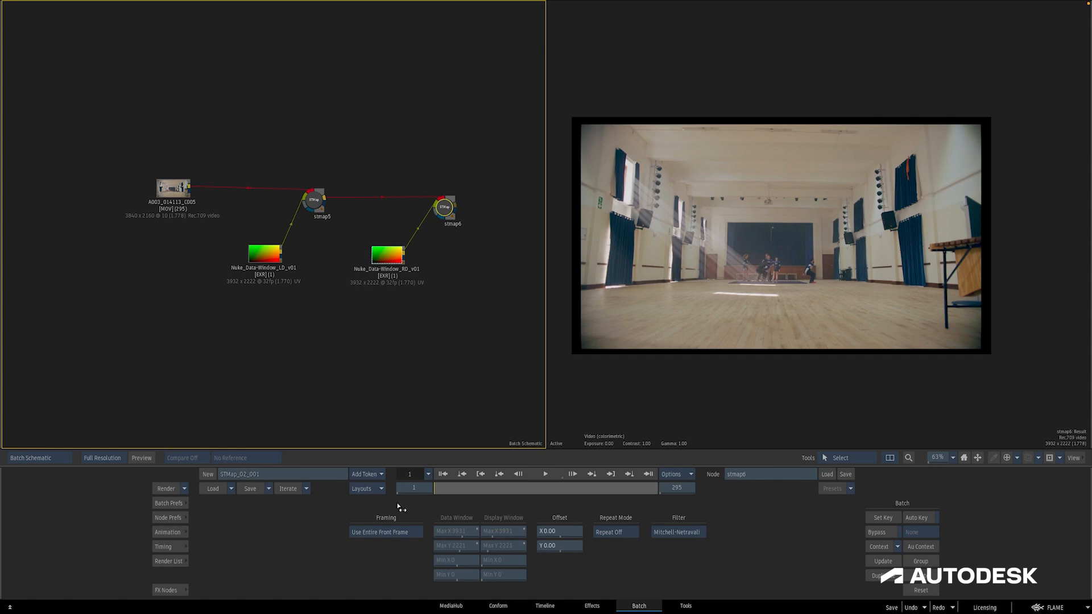
# Set the framing of the second STMap node to Use Data / Display Windows
pyautogui.click(397, 532)
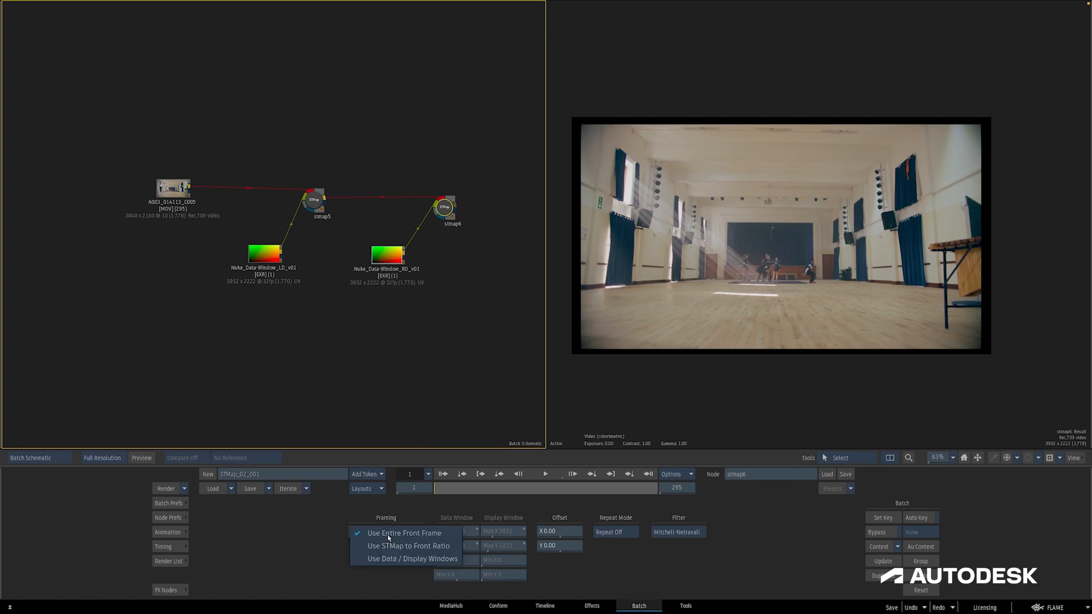
pyautogui.click(363, 562)
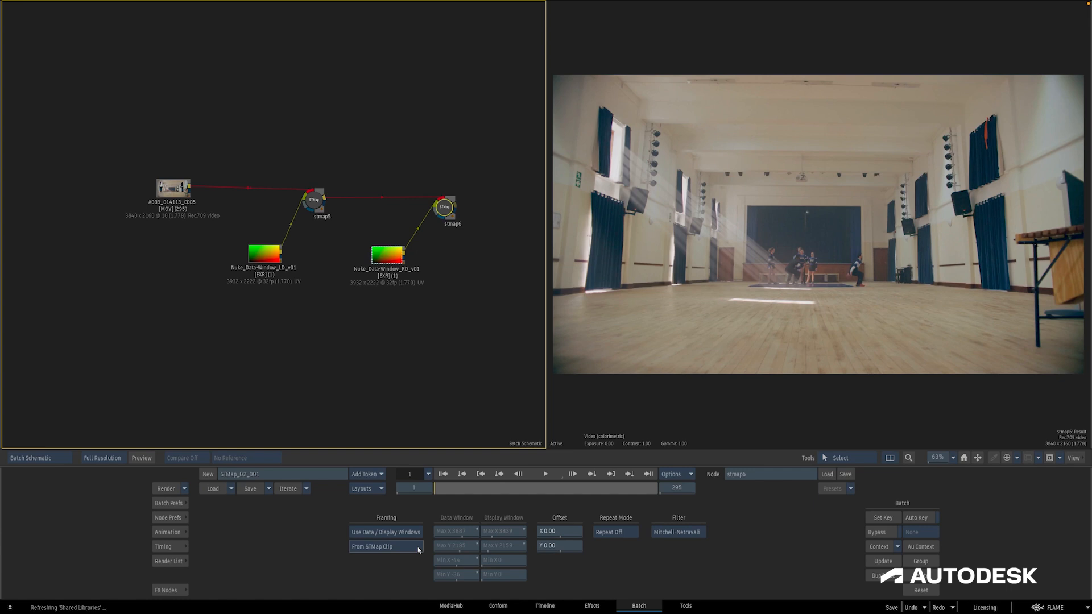
# Compare the original A003_014113_C005 clip with the undistorted and redistorted results of the two STMap nodes
pyautogui.click(178, 186)
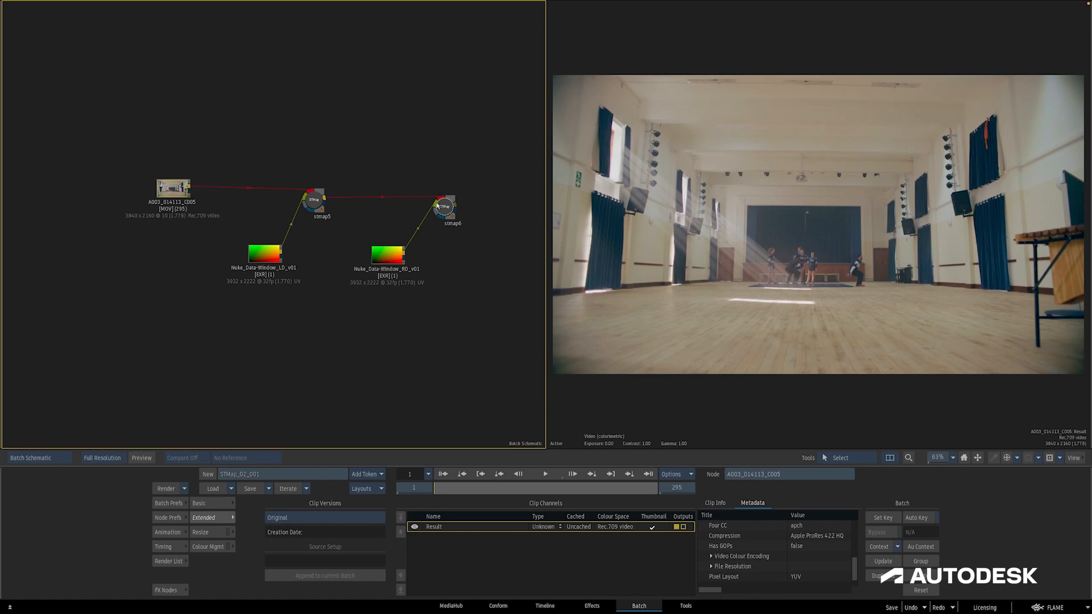
pyautogui.click(438, 205)
pyautogui.click(168, 190)
pyautogui.click(316, 196)
pyautogui.click(176, 190)
pyautogui.click(437, 209)
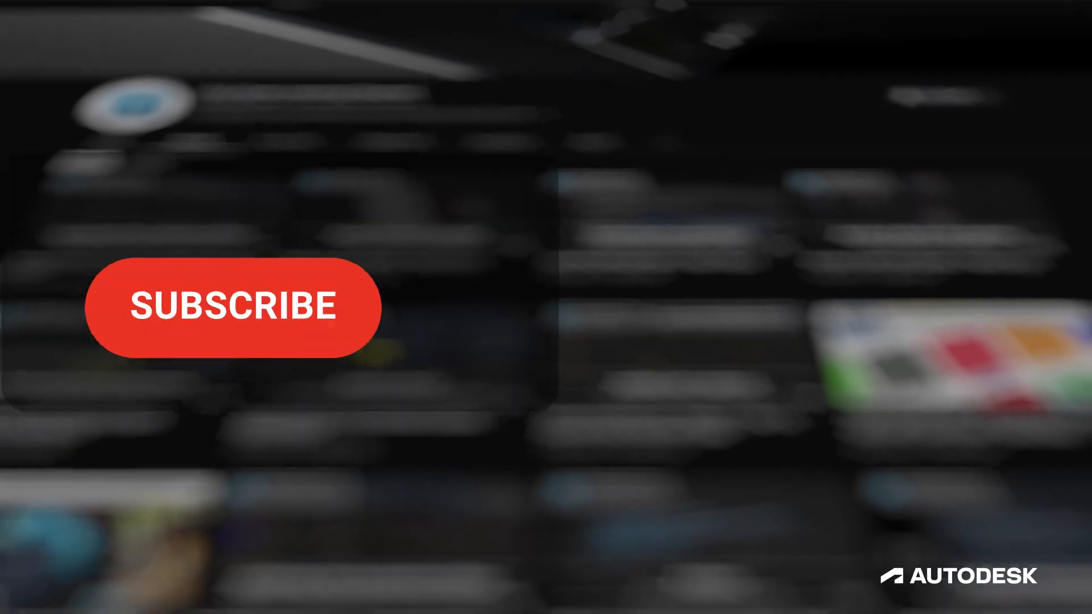